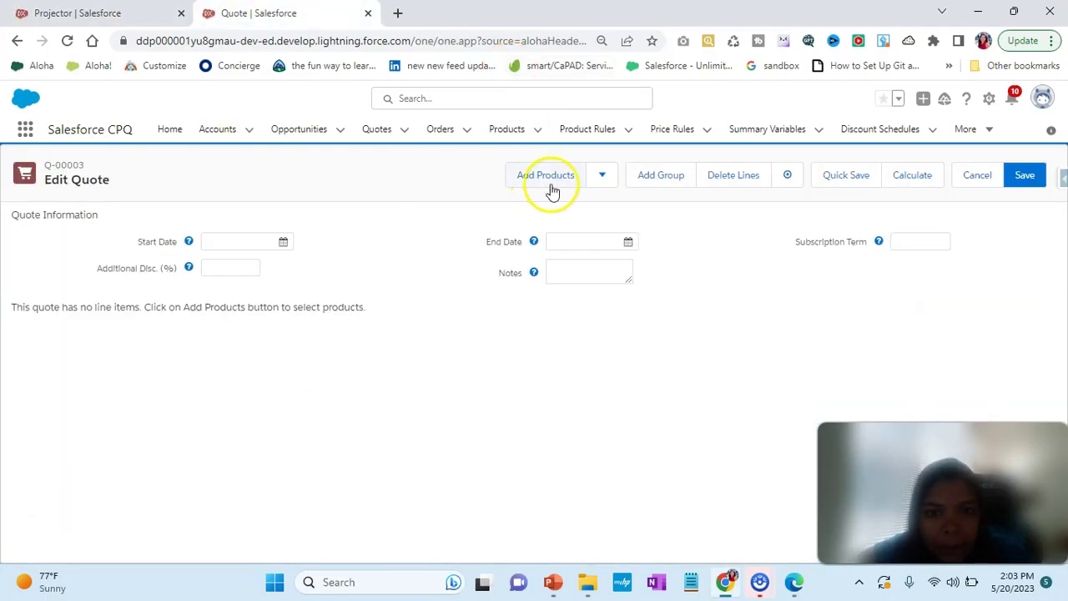
# Review the Projector product record and the slide, then return to Q-00003's Product Selection list.
pyautogui.hotkey('ctrl', 'shift', 'Tab')
pyautogui.scroll(-2, 117, 430)
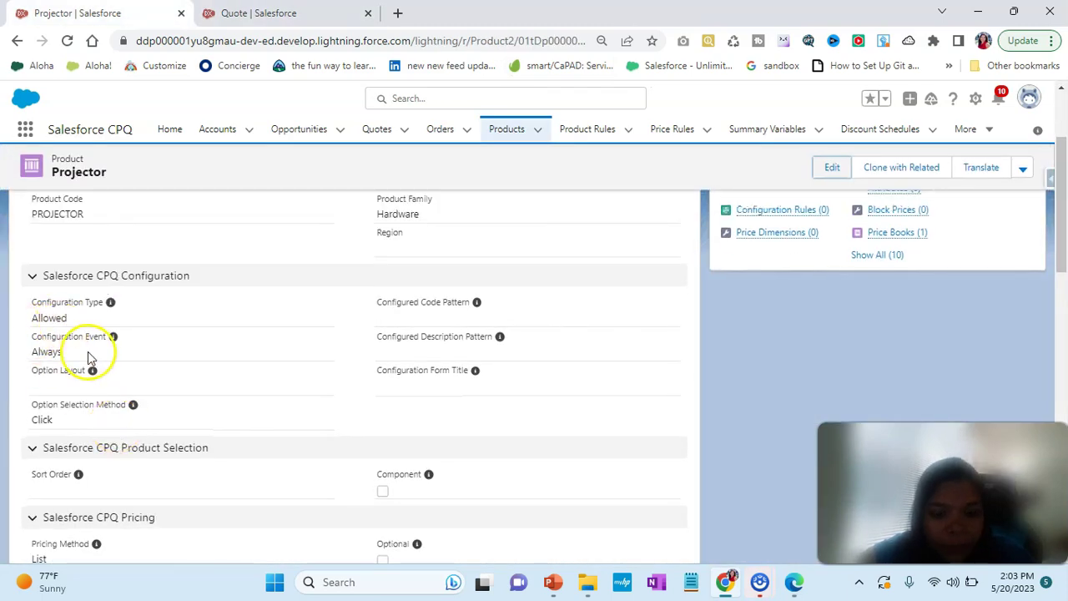
pyautogui.hotkey('alt', 'Tab')
pyautogui.hotkey('alt', 'Tab')
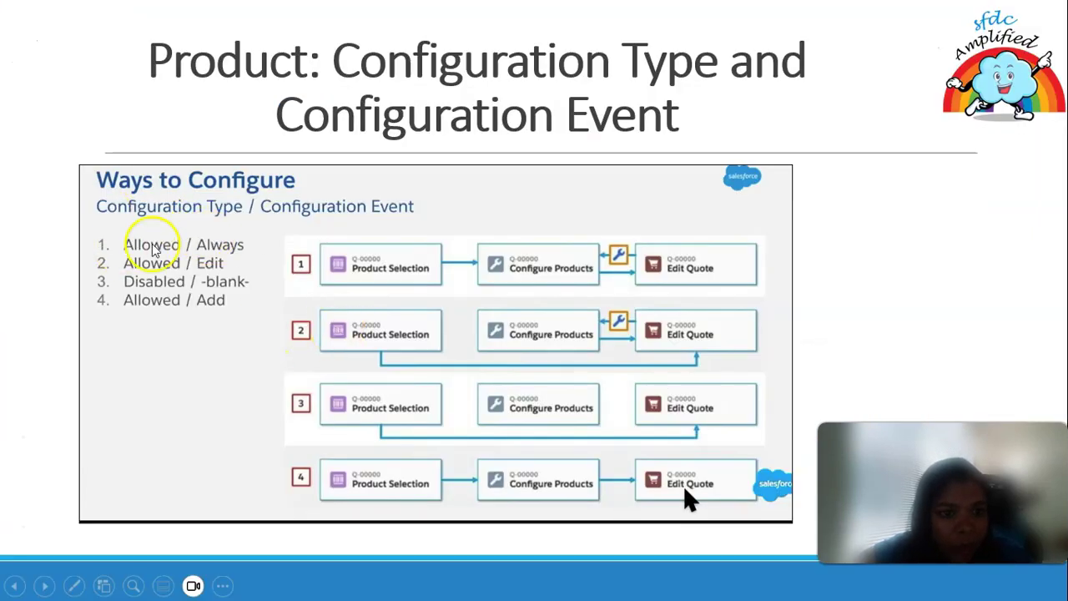
pyautogui.hotkey('alt', 'Tab')
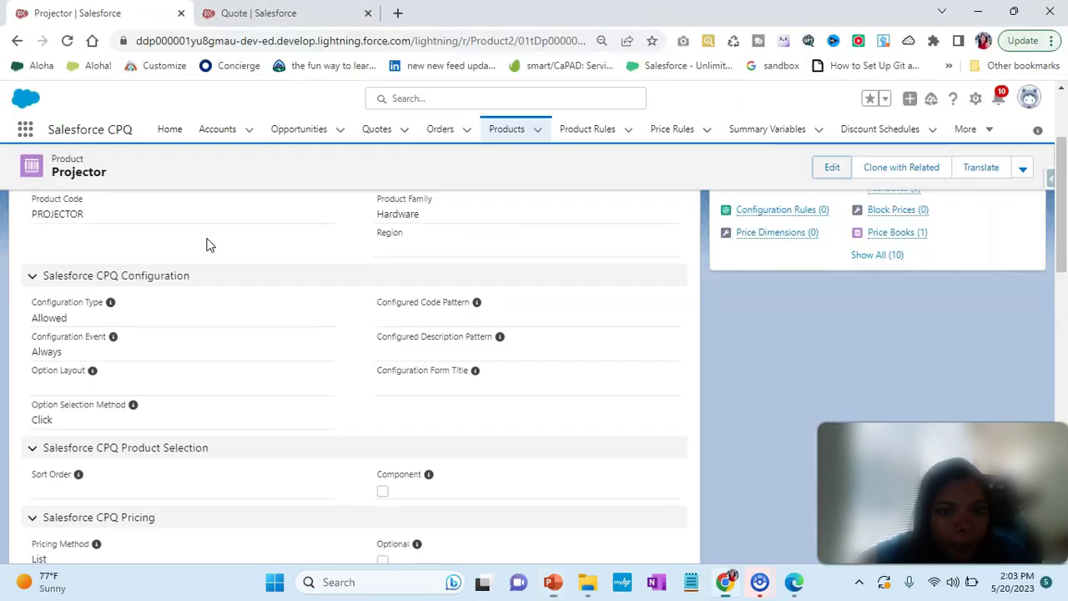
pyautogui.hotkey('ctrl', 'Tab')
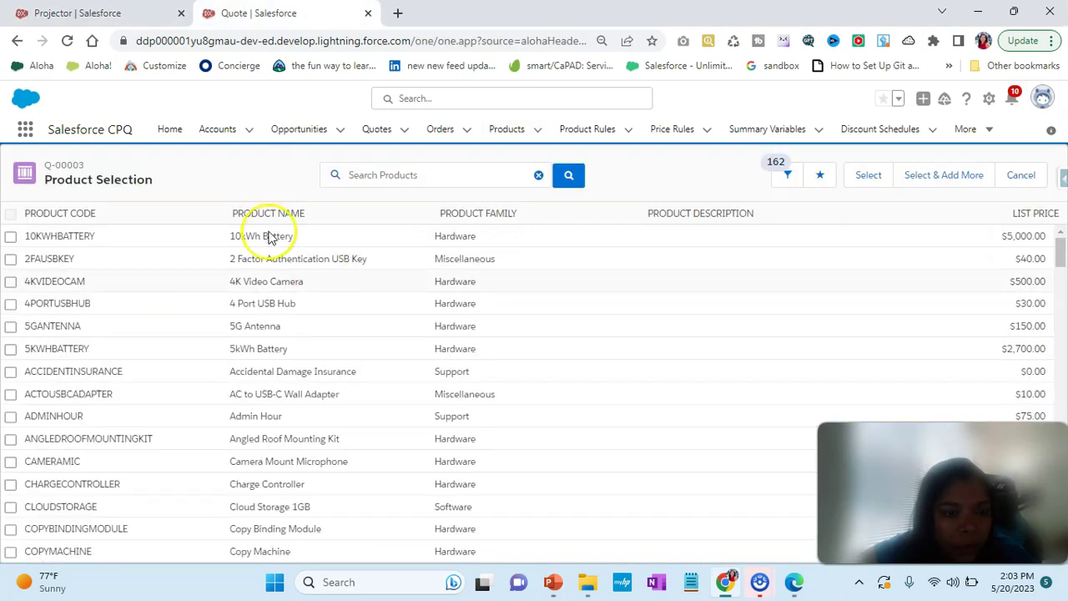
# Search the catalogue for 'projector' and select the Projector product for quote Q-00003.
pyautogui.click(359, 175)
pyautogui.write('p')
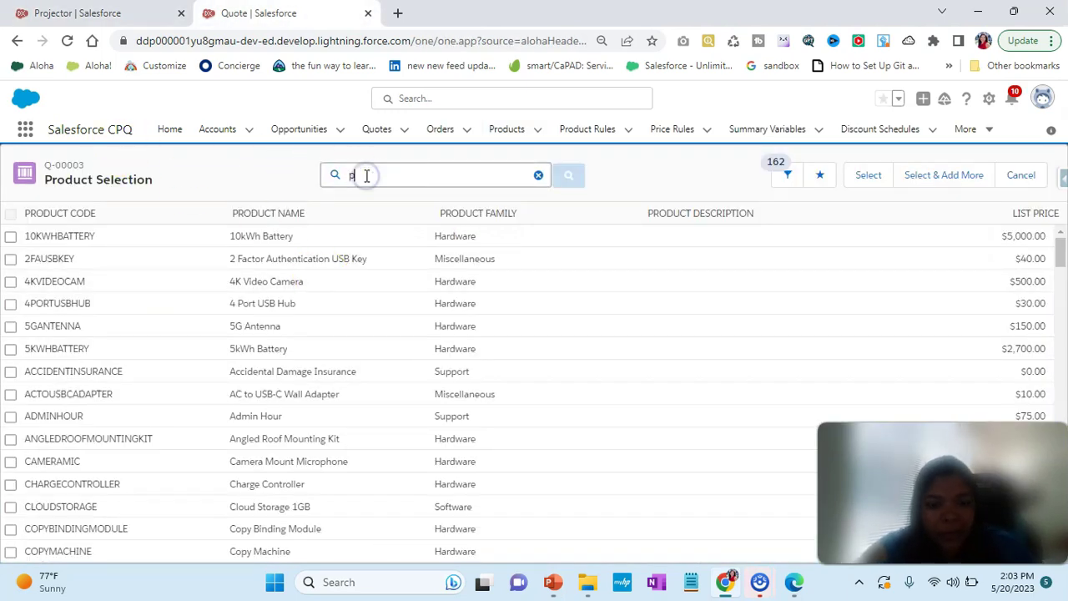
pyautogui.write('rojector')
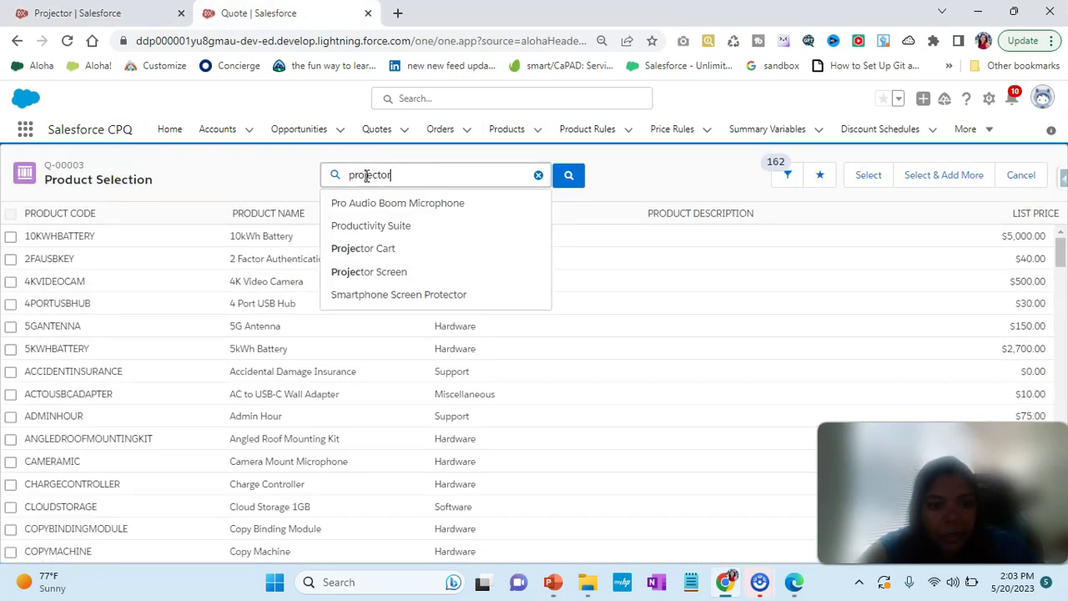
pyautogui.click(355, 201)
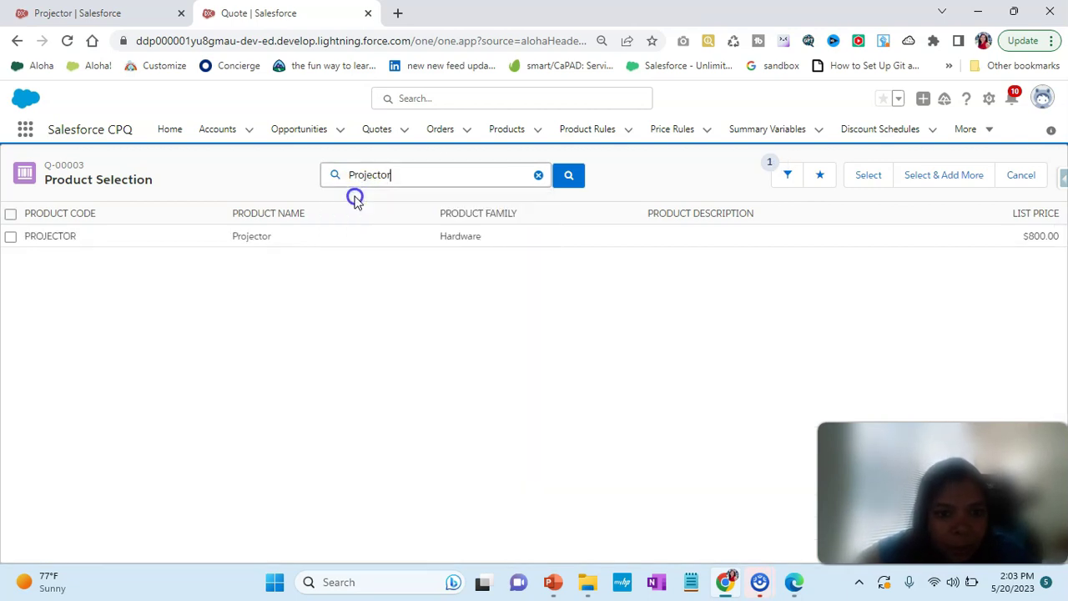
pyautogui.click(11, 236)
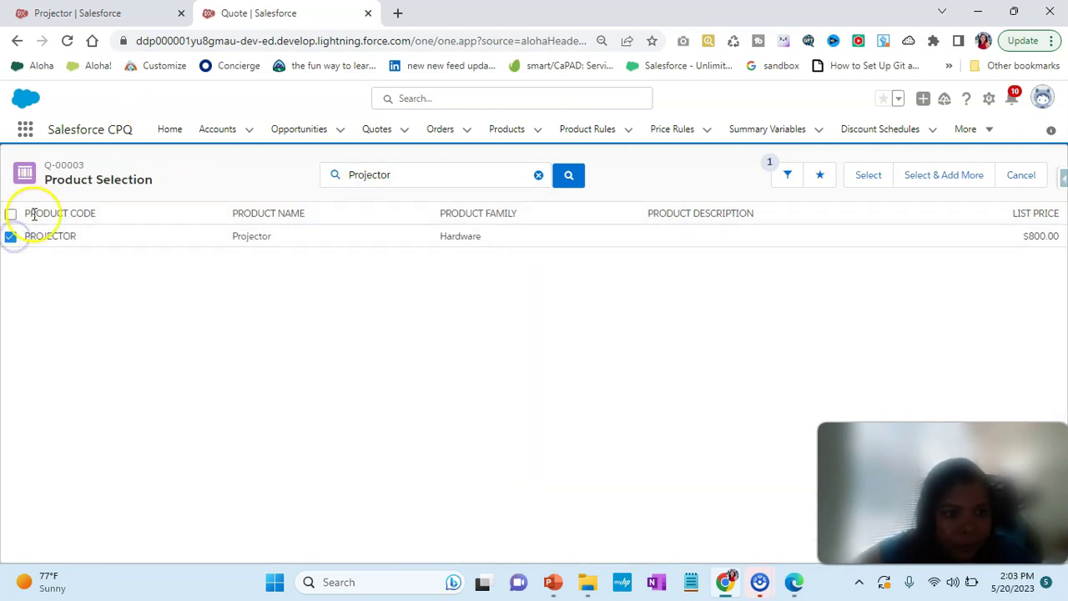
pyautogui.click(866, 174)
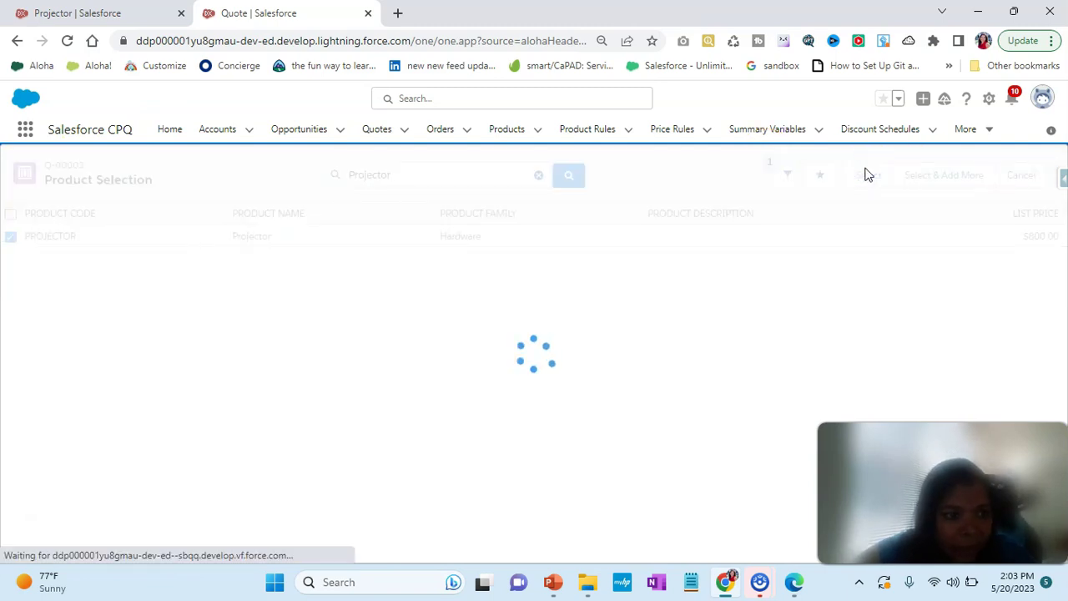
# Glance at the slide show, then bring the Projector's Configure Products page back to front.
pyautogui.hotkey('alt', 'Tab')
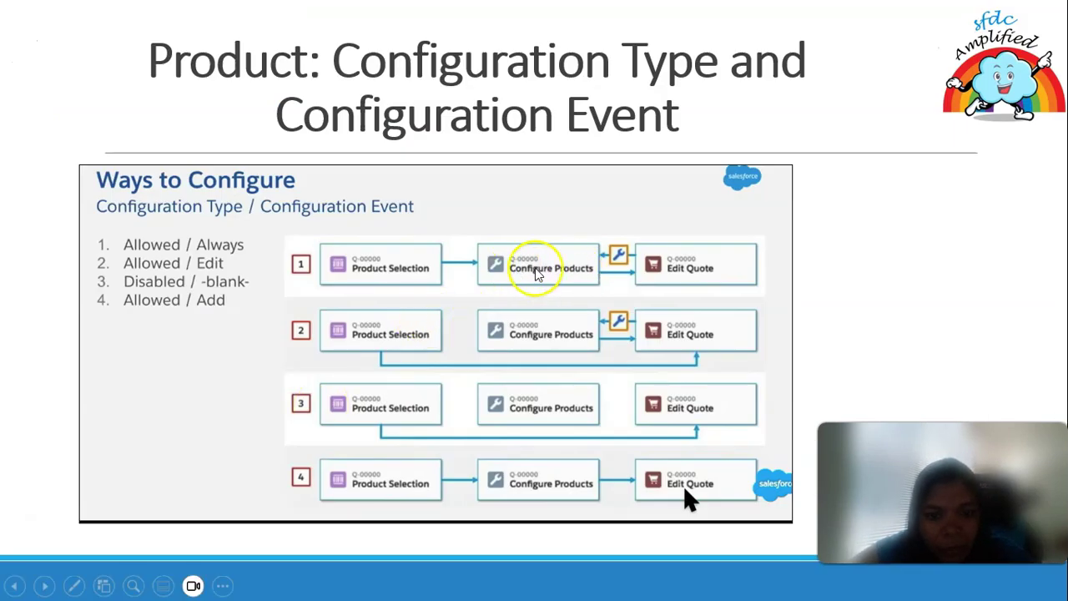
pyautogui.hotkey('alt', 'Tab')
pyautogui.hotkey('alt', 'shift', 'Tab')
pyautogui.hotkey('alt', 'Tab')
pyautogui.click(524, 270)
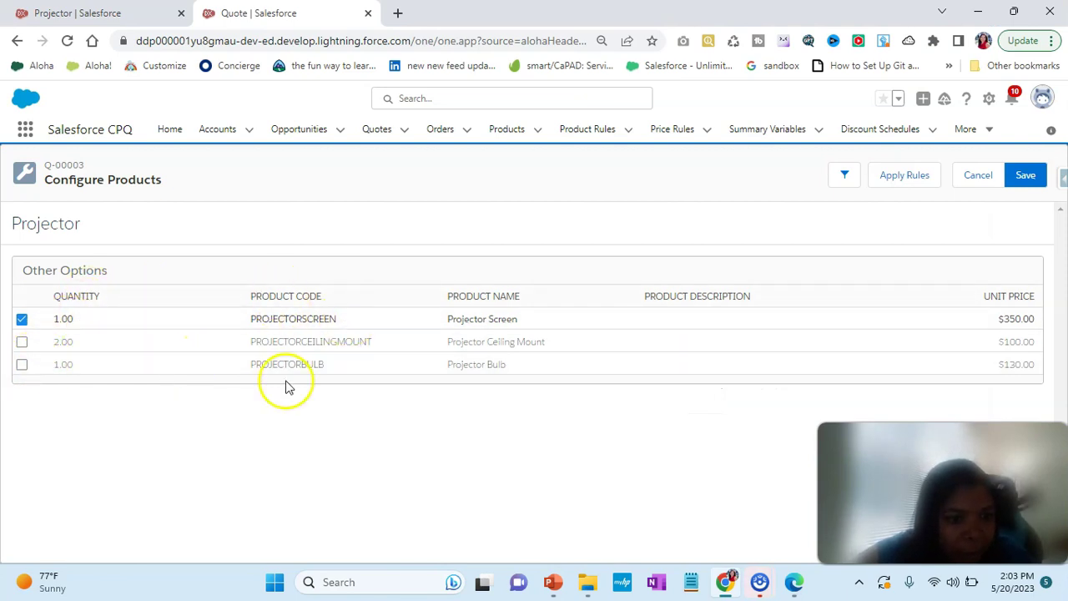
# Check the Projector Bulb option and save, giving Projector, Screen and Bulb totalling $1,280.00.
pyautogui.click(22, 365)
pyautogui.click(255, 415)
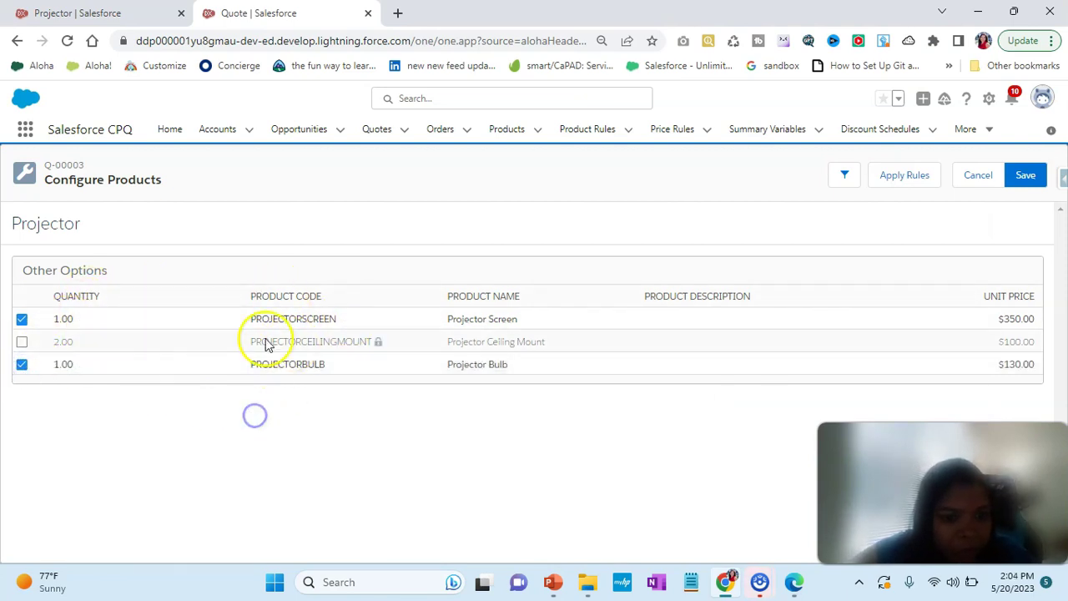
pyautogui.click(1024, 176)
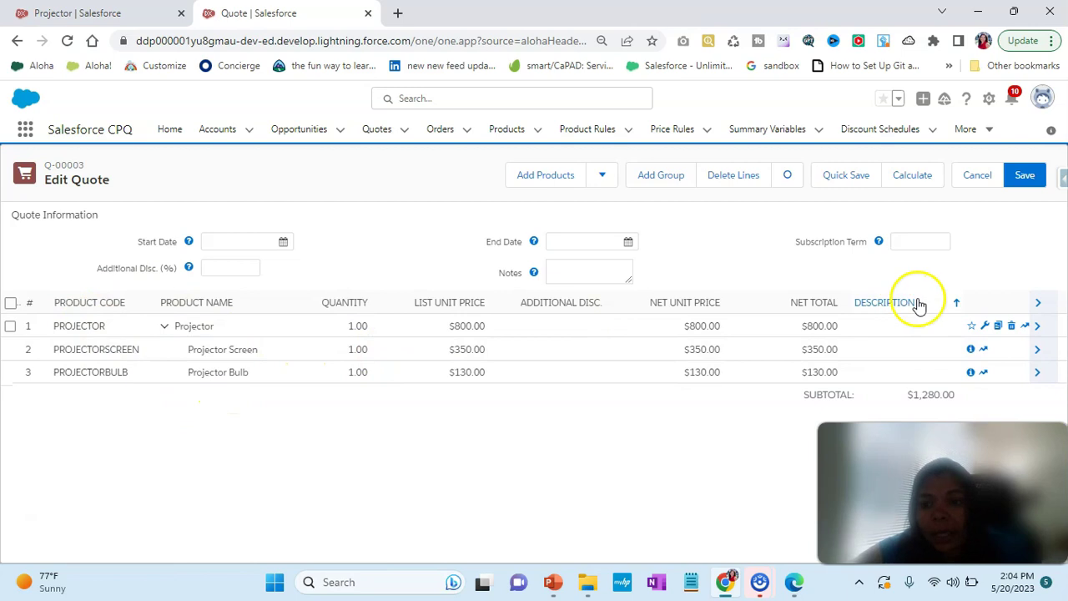
# Reopen the Projector line's bundle options, then show the Configuration Type and Configuration Event slide.
pyautogui.click(988, 325)
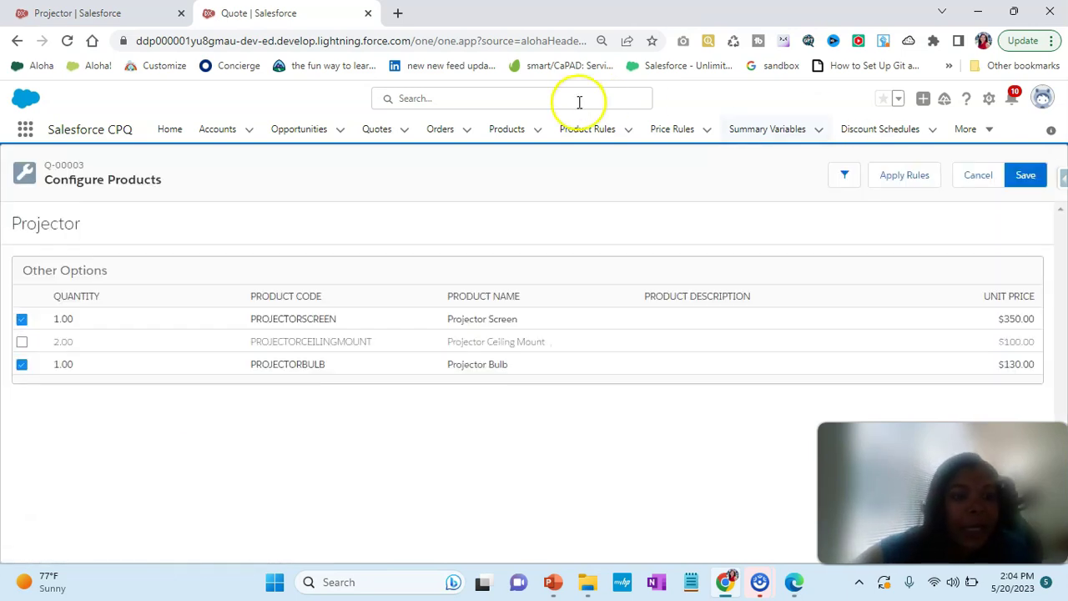
pyautogui.hotkey('alt', 'Tab')
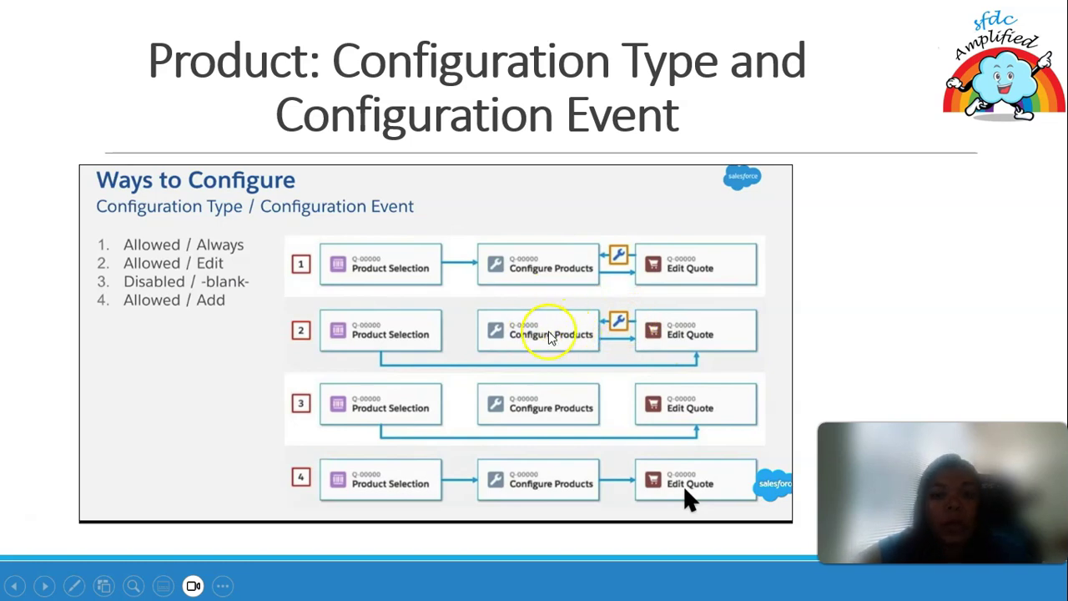
# Return from the slide to the top of the Projector product record showing Allowed/Always.
pyautogui.hotkey('alt', 'Tab')
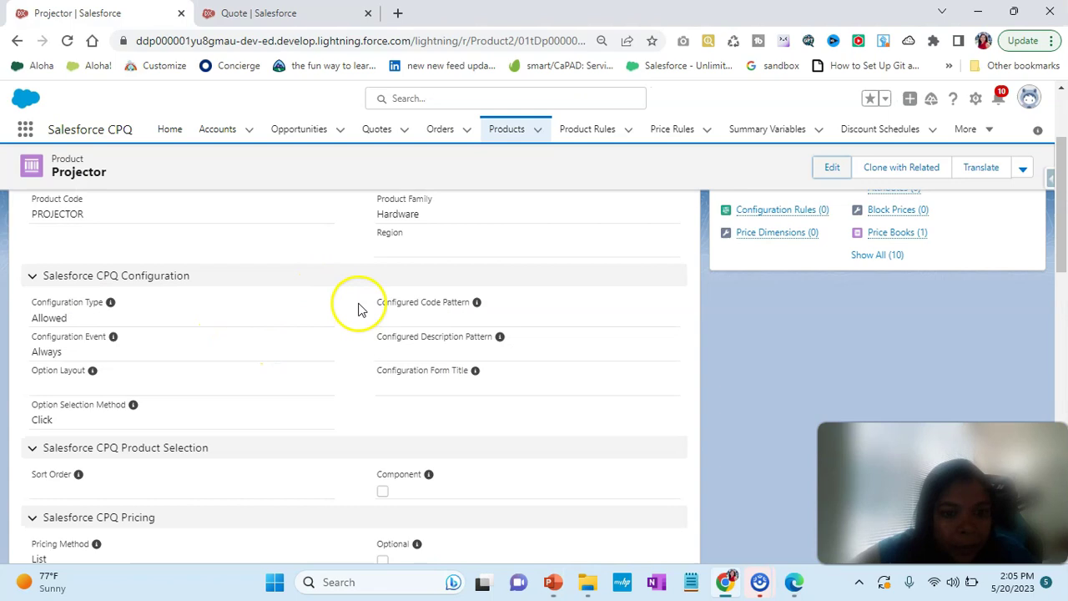
pyautogui.hotkey('alt', 'Tab')
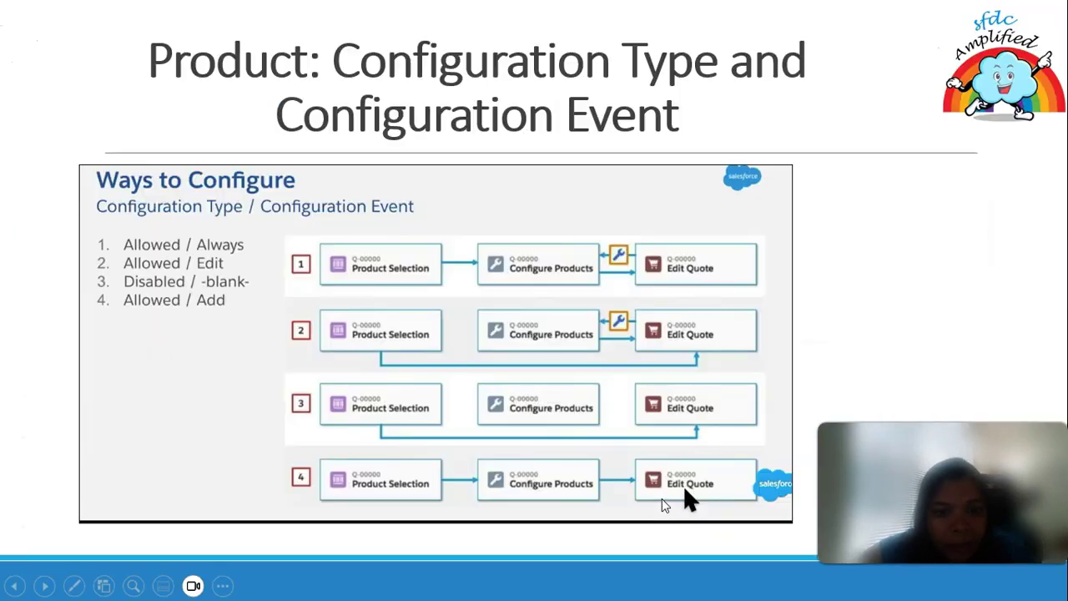
pyautogui.hotkey('alt', 'Tab')
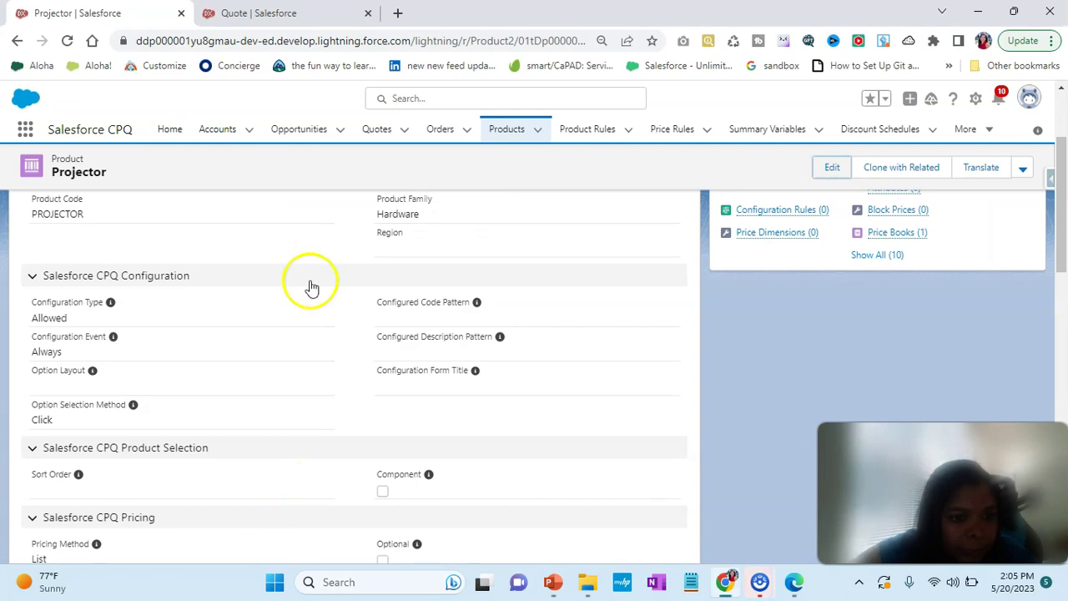
pyautogui.scroll(3, 189, 361)
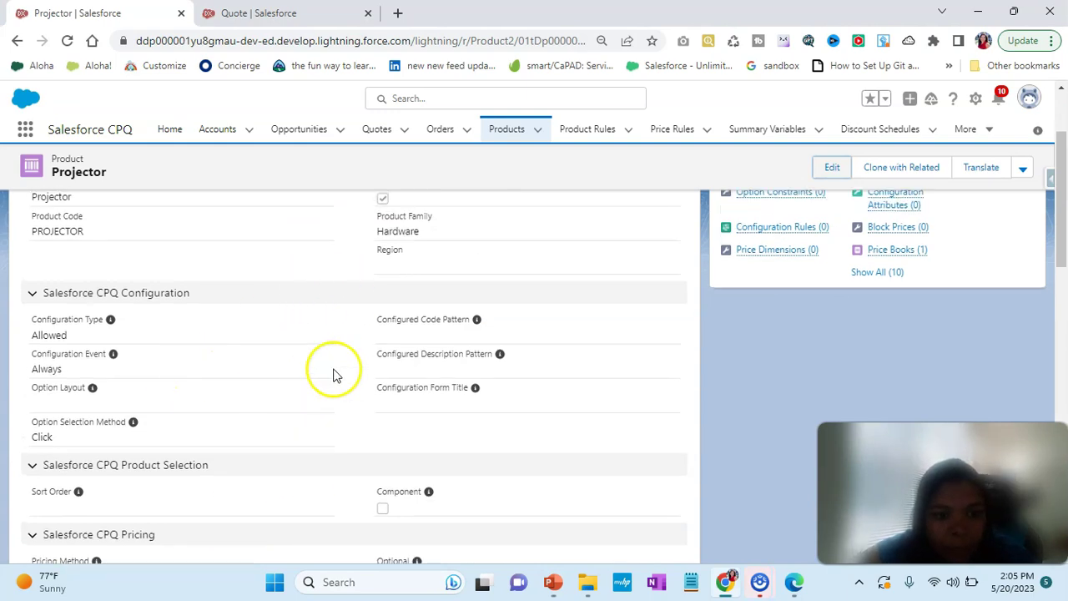
# Change the Projector's Configuration Event from Always to Edit, save, and go back to the quote.
pyautogui.click(830, 178)
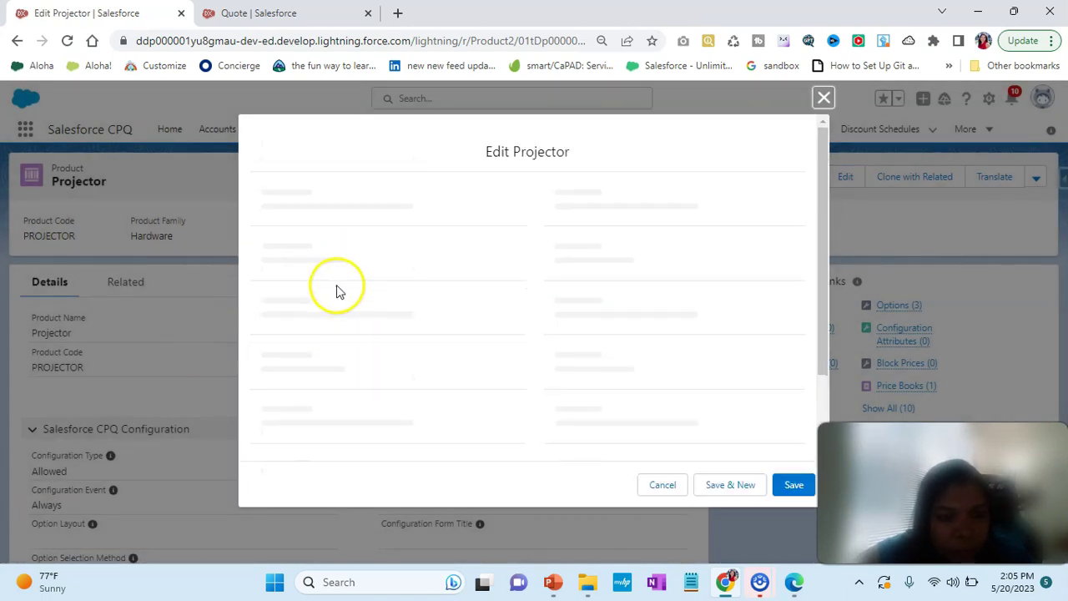
pyautogui.scroll(-3, 342, 351)
pyautogui.click(315, 289)
pyautogui.click(301, 390)
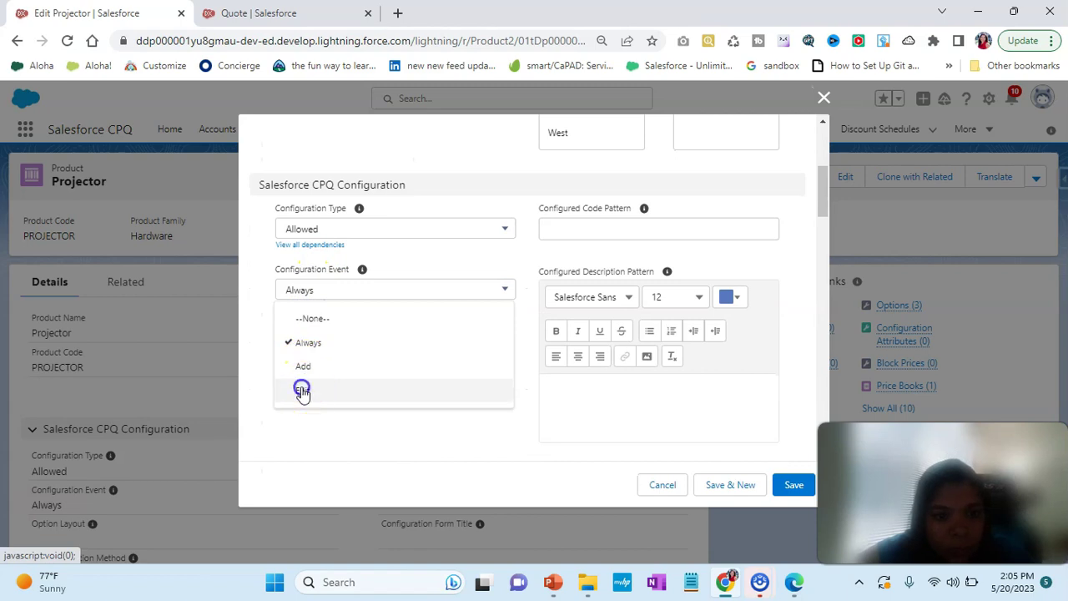
pyautogui.click(795, 488)
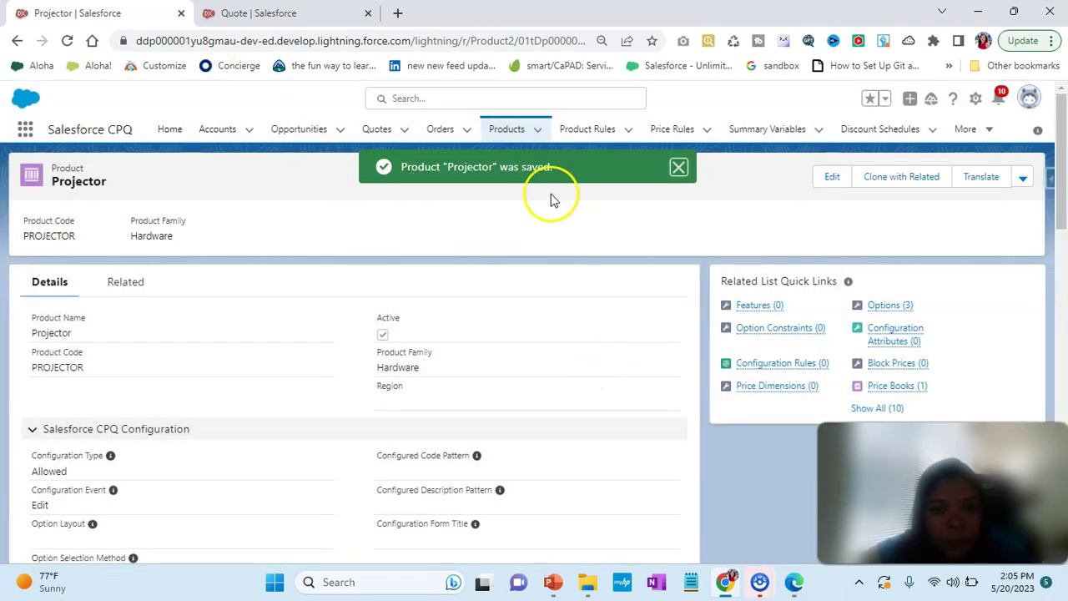
pyautogui.click(678, 167)
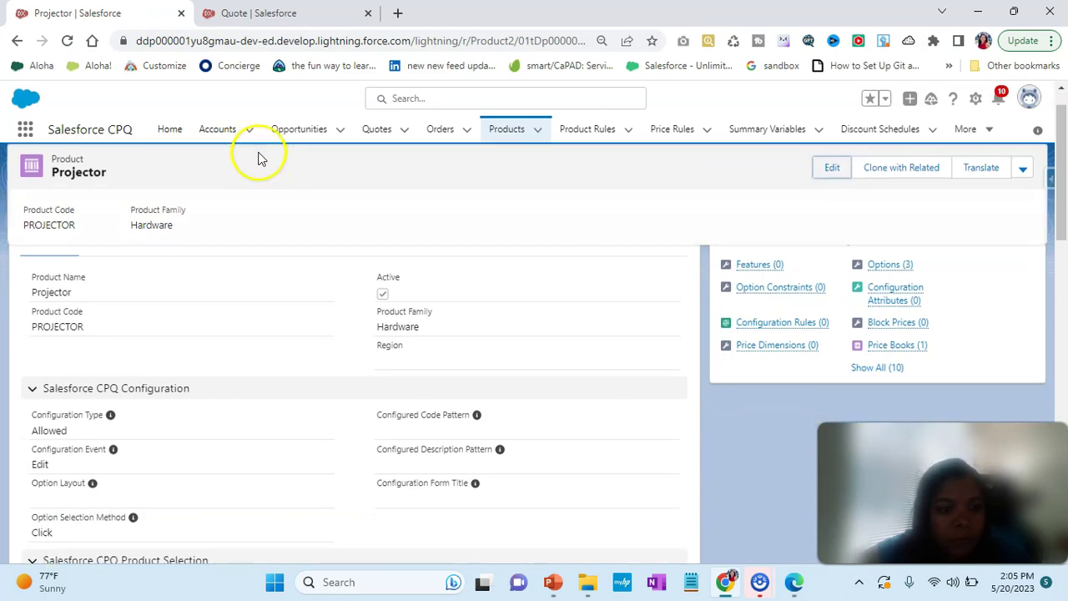
pyautogui.click(260, 13)
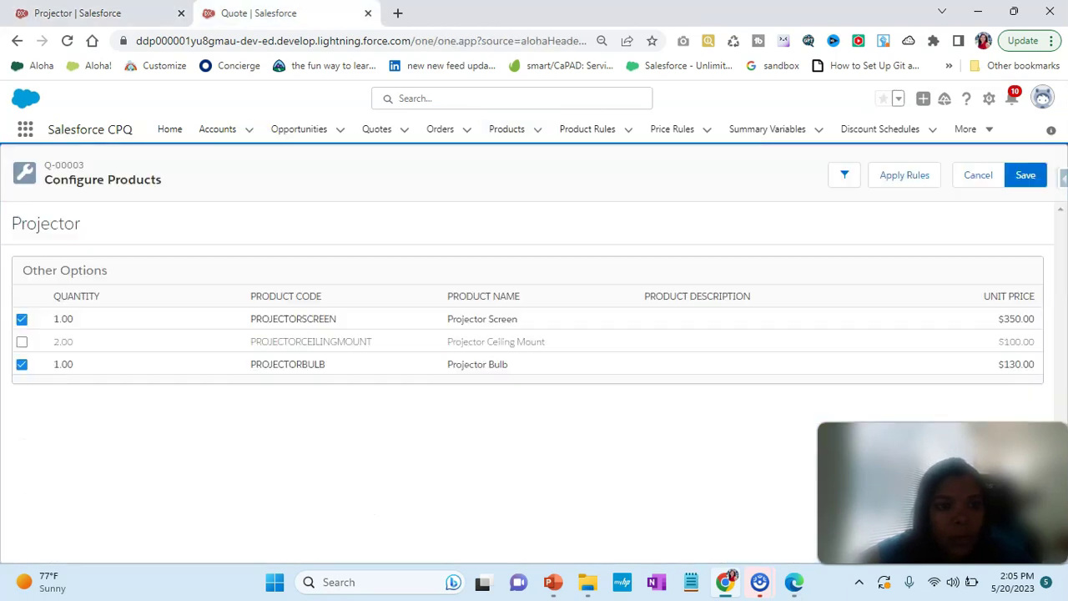
# Reload the quote, search 'projector' and add Projector directly, giving Projector plus Screen at $1,150.00.
pyautogui.click(66, 40)
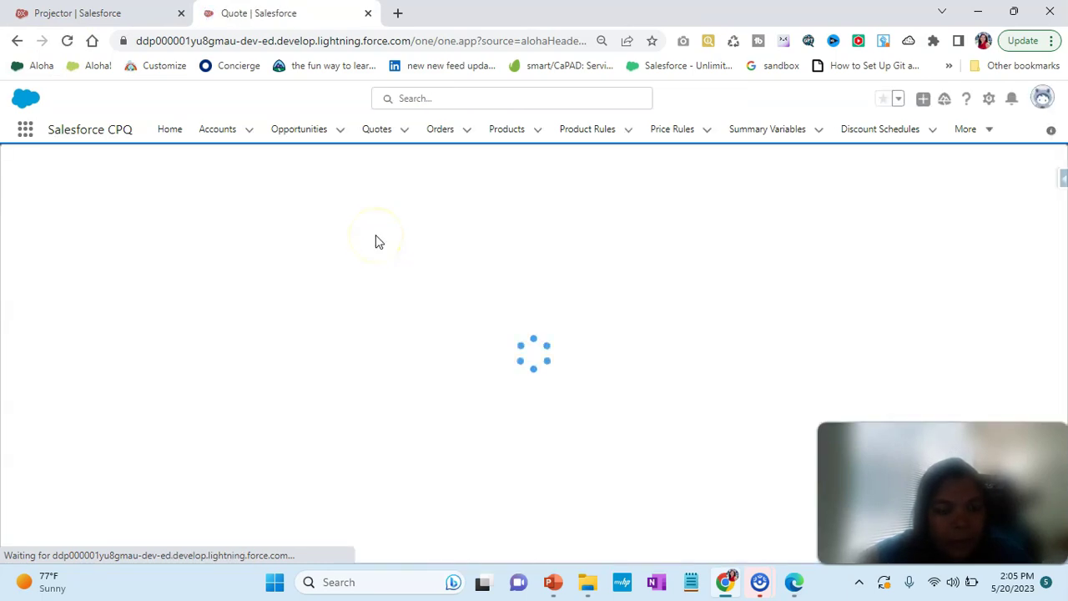
pyautogui.click(526, 172)
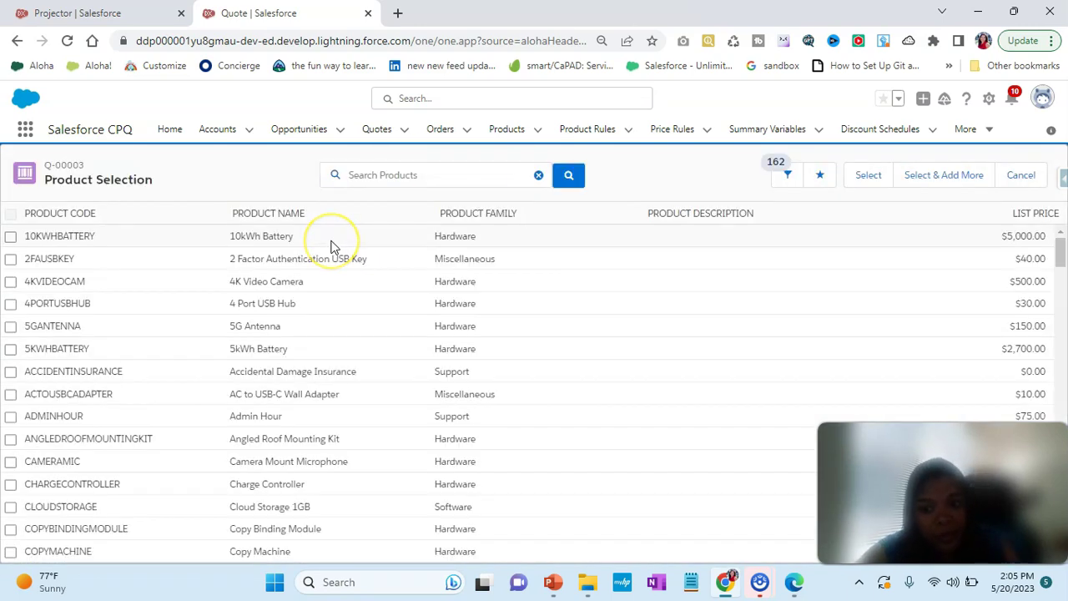
pyautogui.click(358, 173)
pyautogui.write('prod')
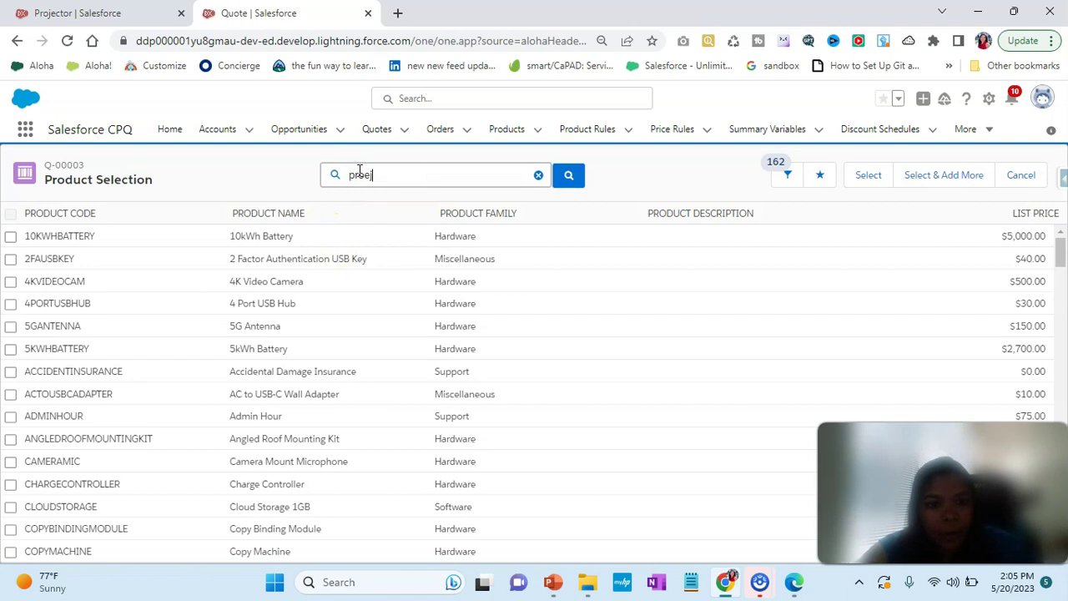
pyautogui.write('jecot')
pyautogui.press('BackSpace')
pyautogui.write('tor')
pyautogui.click(358, 205)
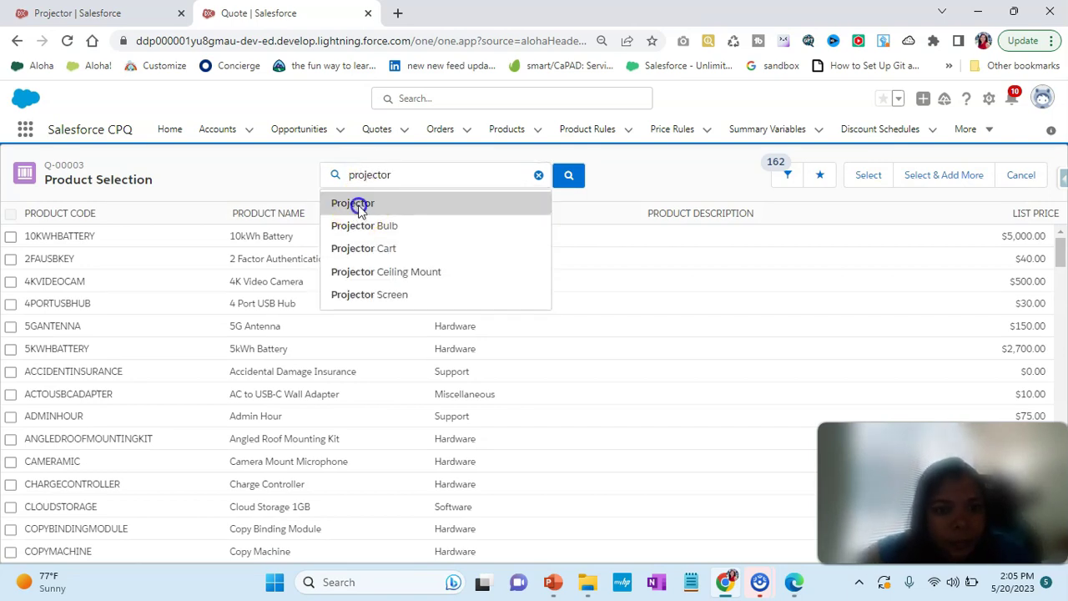
pyautogui.click(10, 236)
pyautogui.click(869, 175)
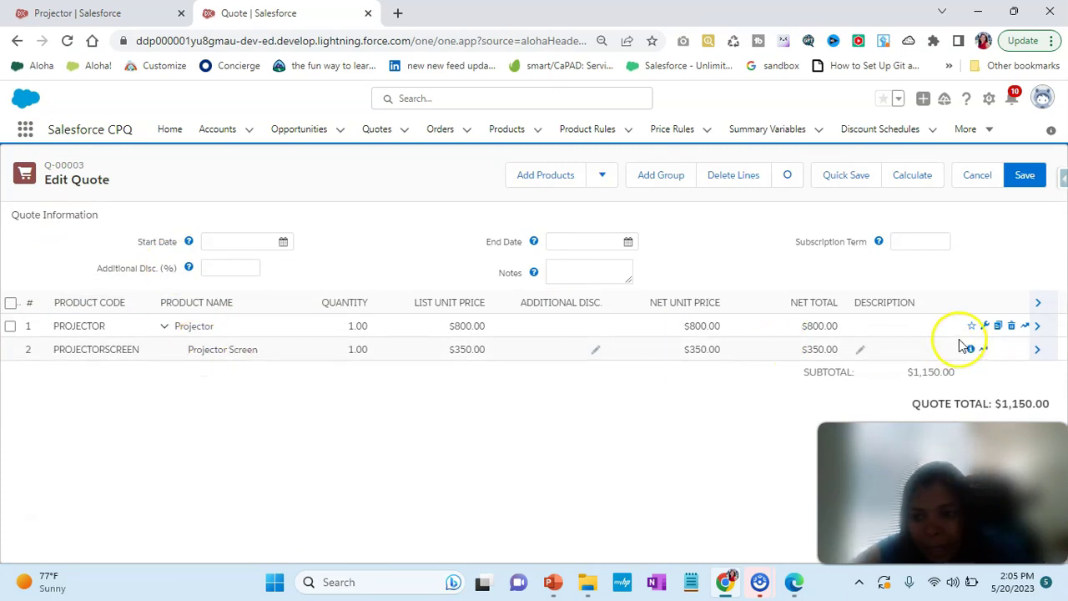
# Reconfigure the Projector to include Projector Ceiling Mount at quantity 2.00, bringing the subtotal to $1,350.00.
pyautogui.click(986, 327)
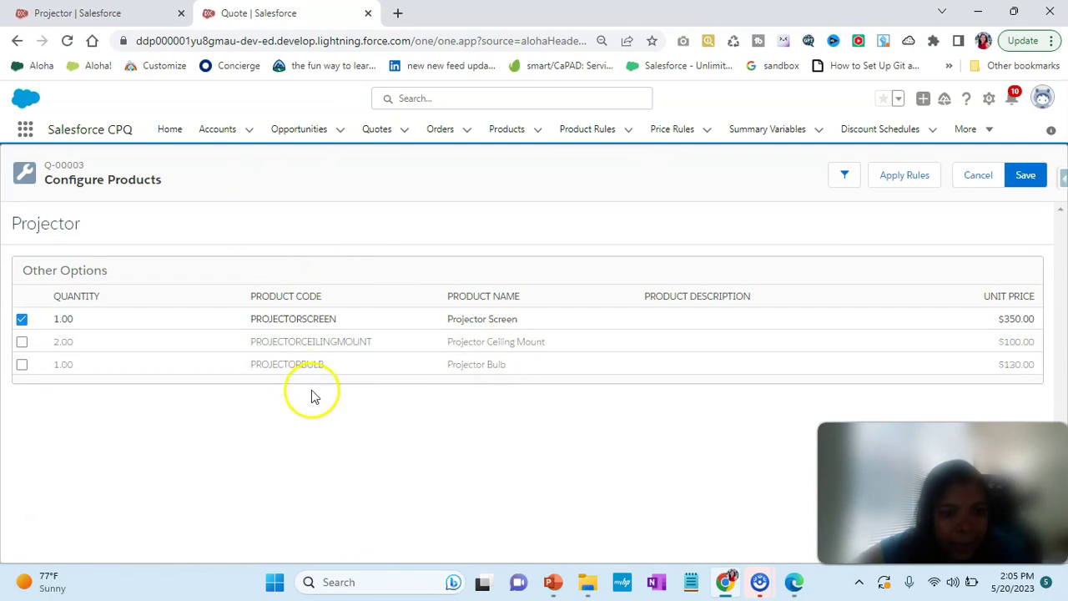
pyautogui.click(22, 344)
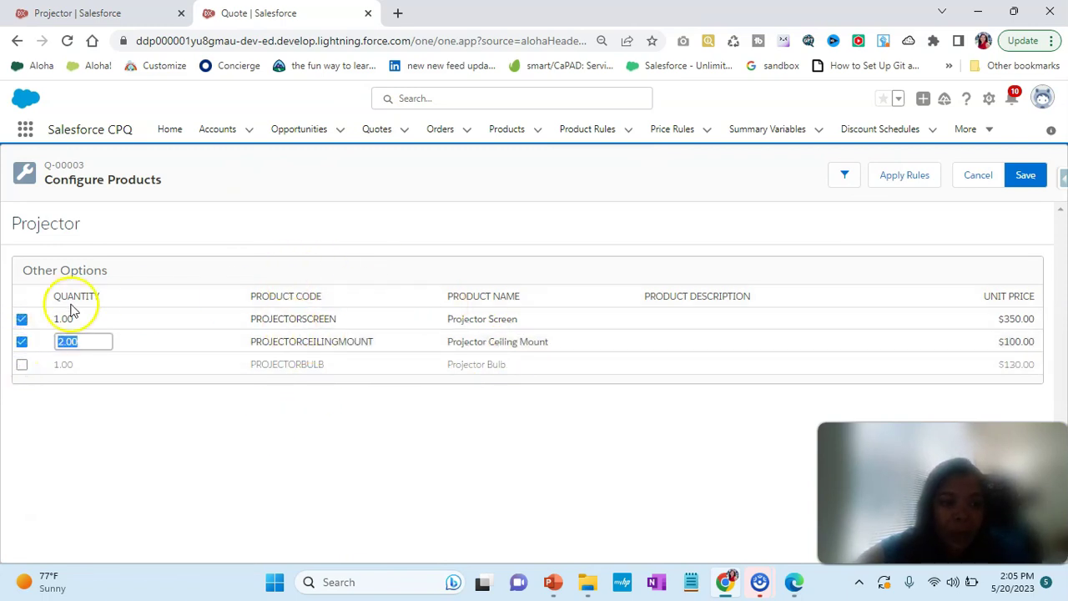
pyautogui.click(100, 341)
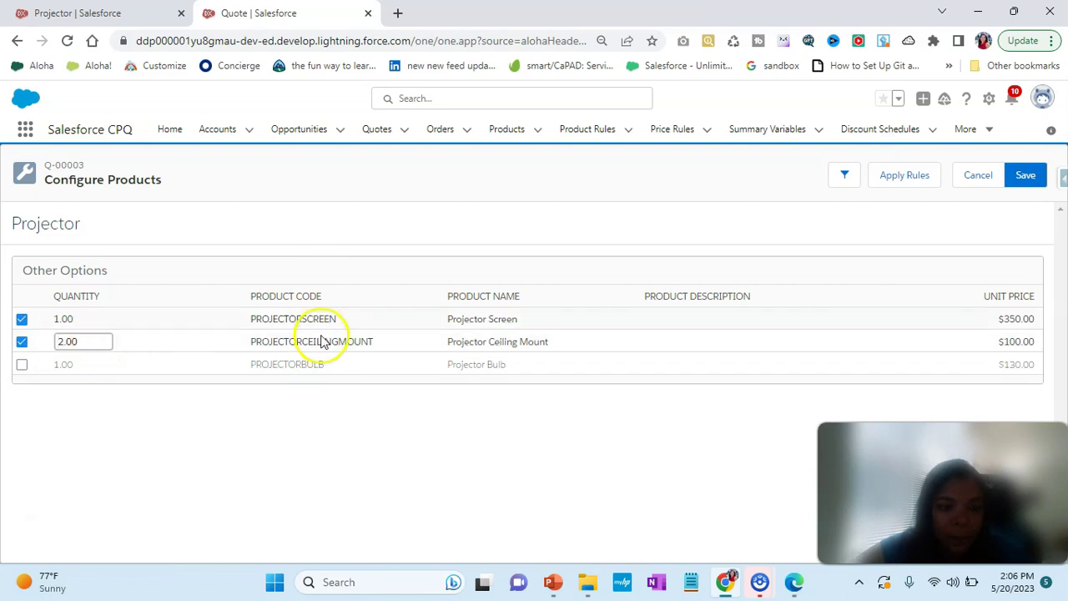
pyautogui.click(1022, 179)
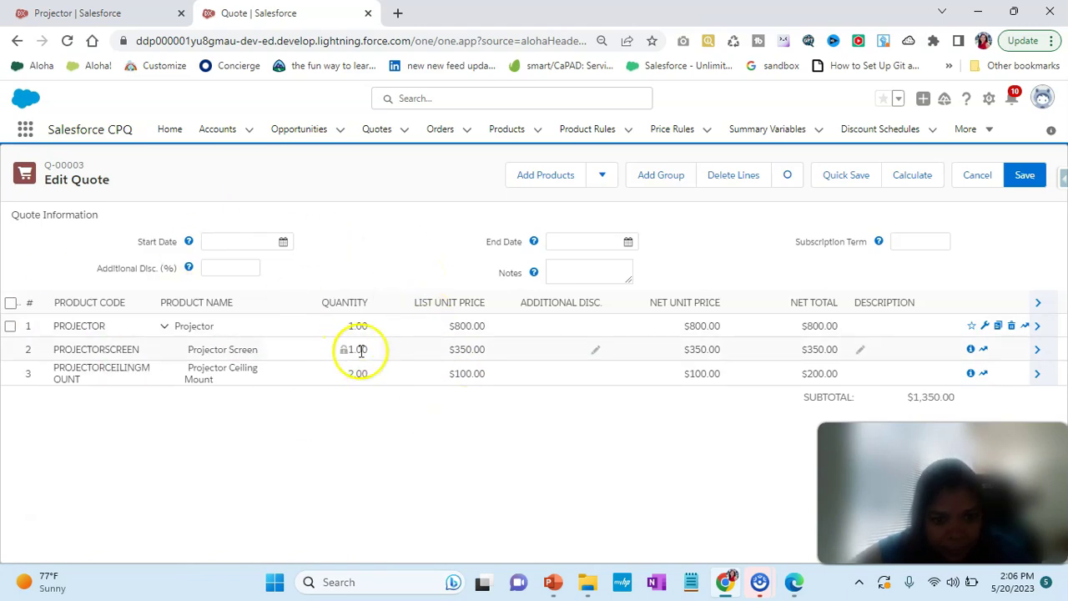
# Switch from the three-line $1,350.00 quote to the Configuration Type and Event slide.
pyautogui.hotkey('alt', 'Tab')
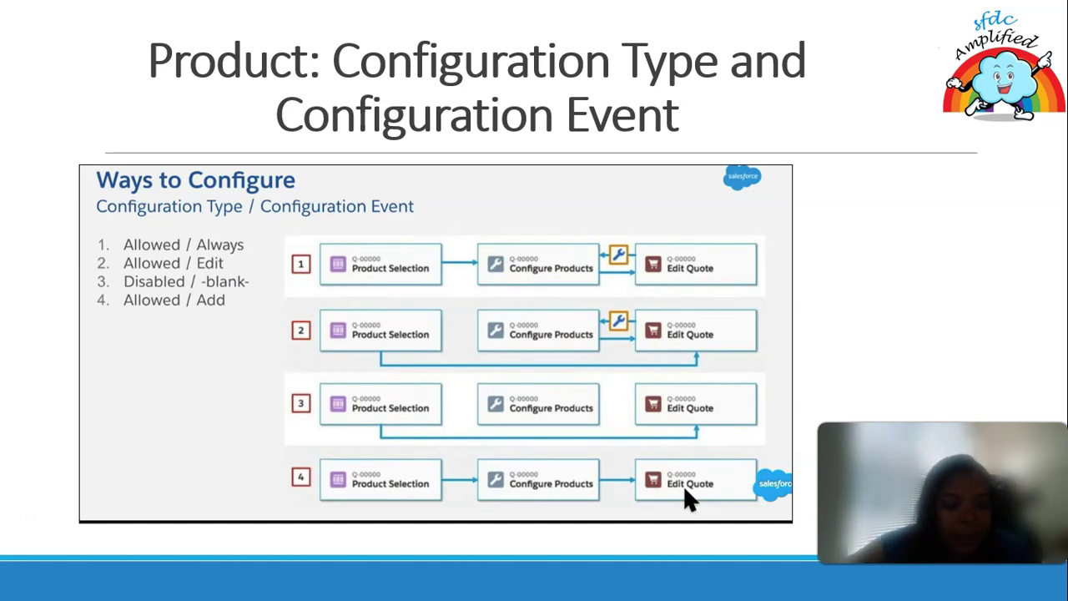
# Back in Chrome, save the Projector product with Configuration Type Disabled and Configuration Event --None--.
pyautogui.hotkey('alt', 'Tab')
pyautogui.press('Tab')
pyautogui.hotkey('shift', 'Tab')
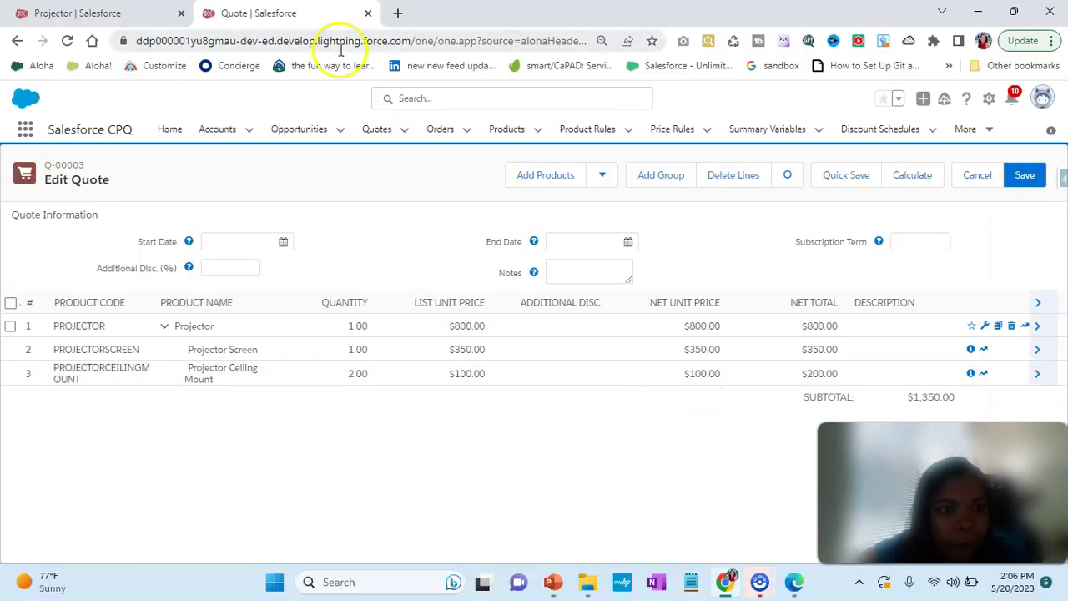
pyautogui.click(96, 12)
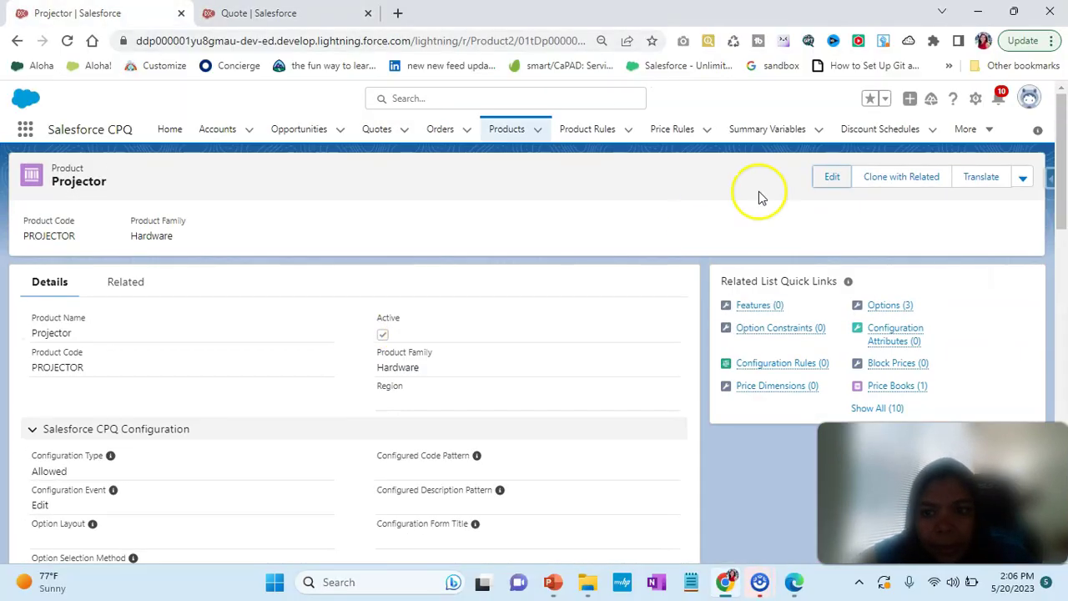
pyautogui.click(835, 179)
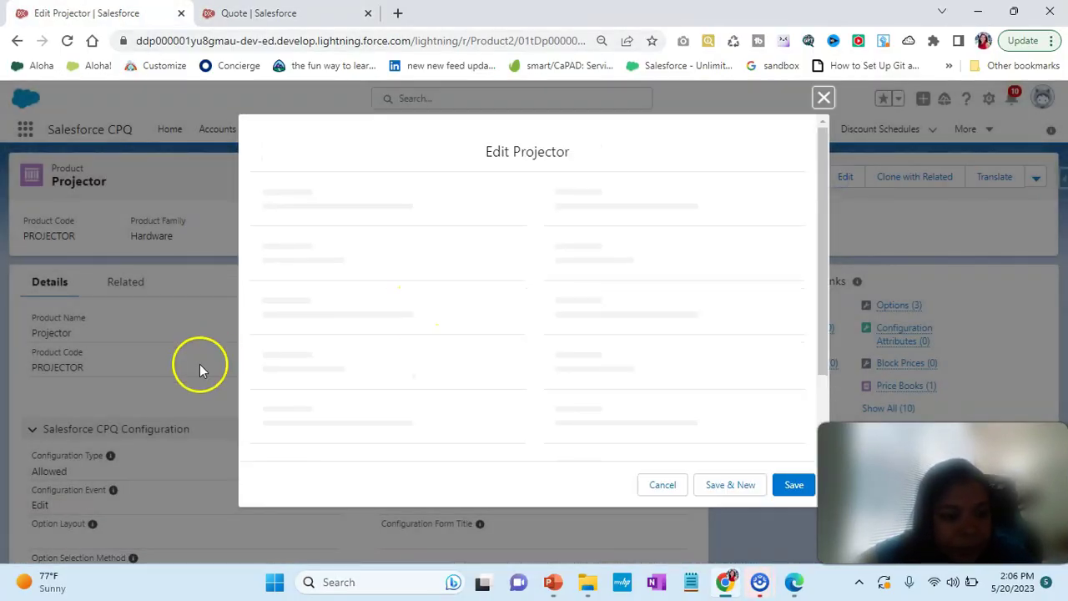
pyautogui.scroll(-3, 356, 333)
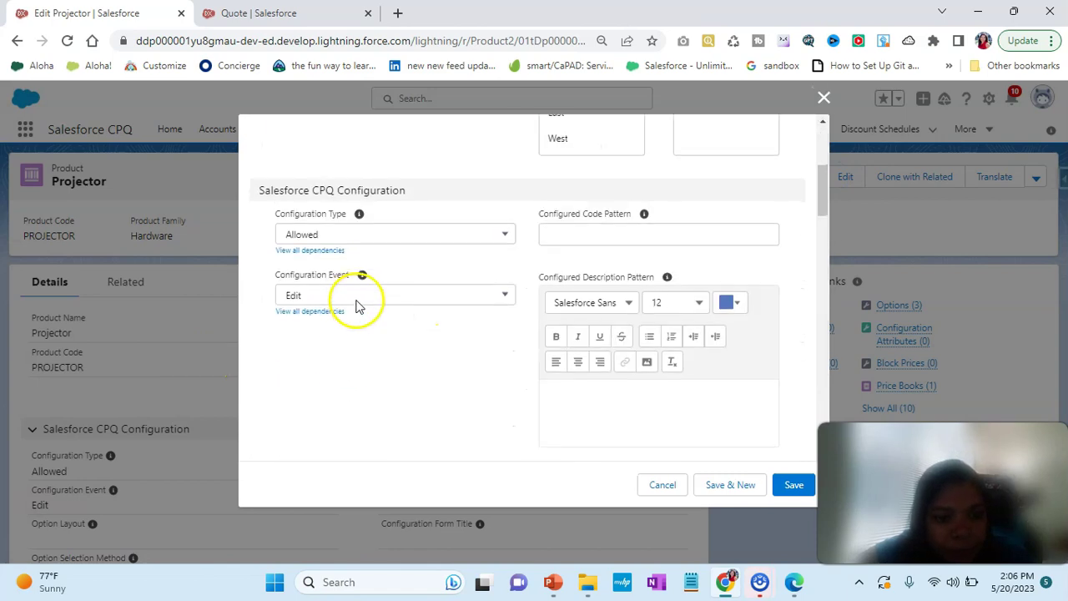
pyautogui.click(310, 222)
pyautogui.click(310, 320)
pyautogui.click(307, 280)
pyautogui.click(275, 286)
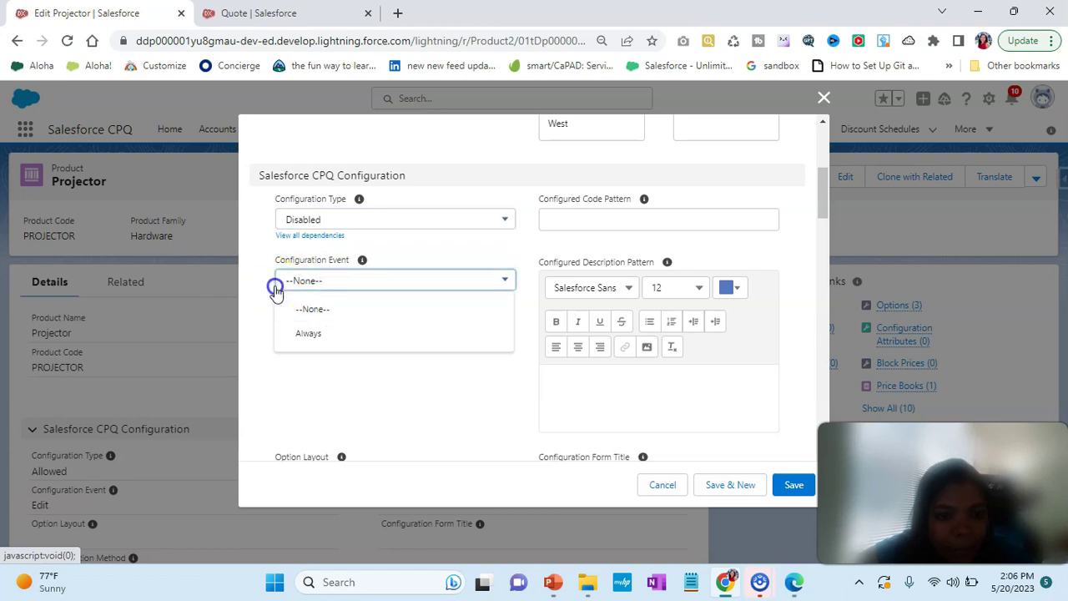
pyautogui.click(794, 489)
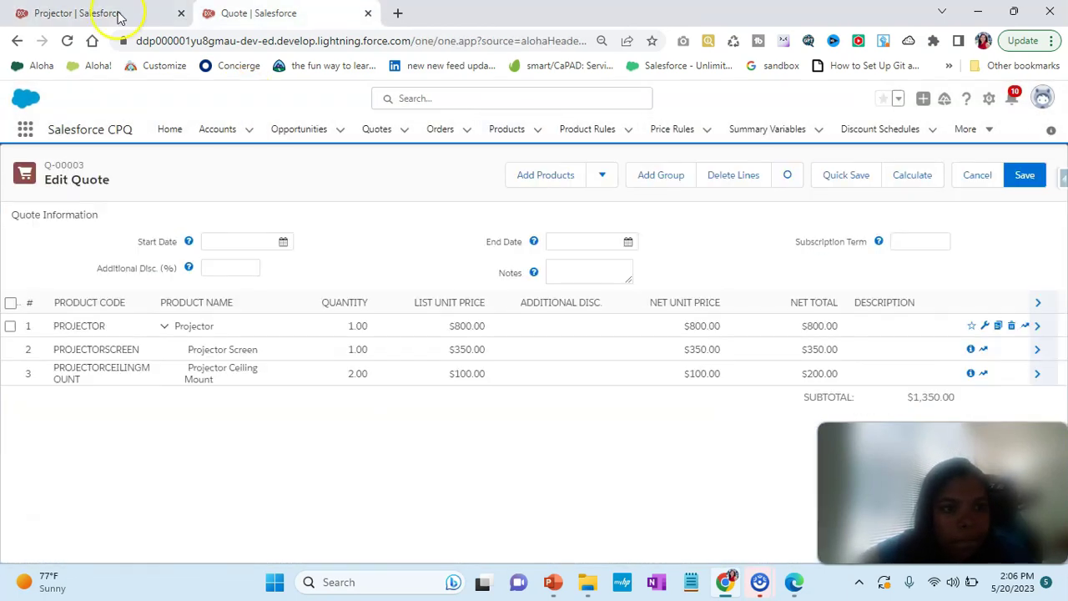
# Reload quote Q-00003, search 'projector' in the catalog, and select Projector ($800.00) to add.
pyautogui.click(67, 40)
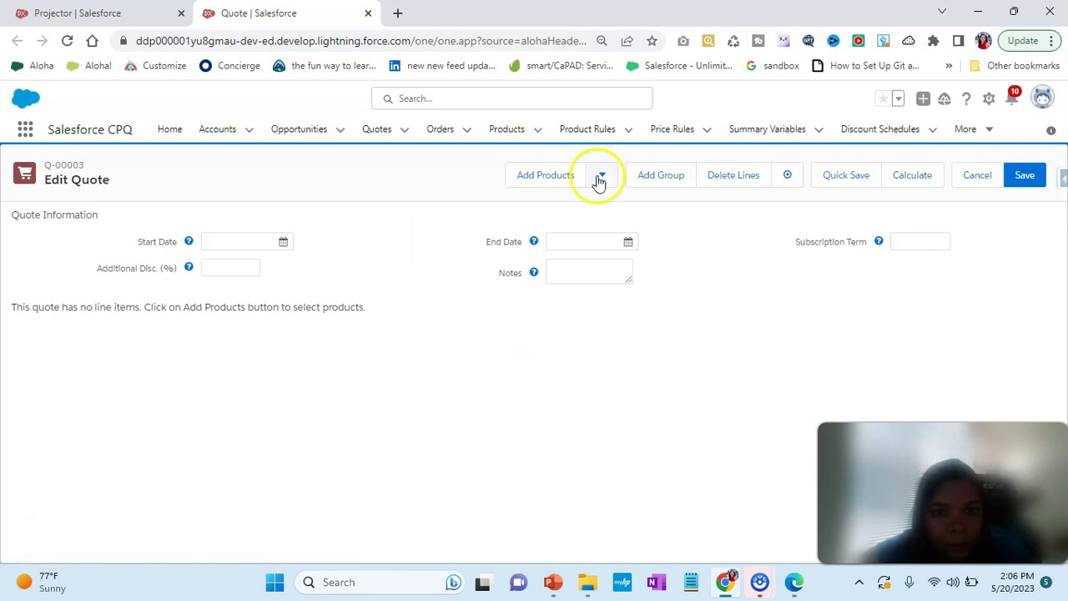
pyautogui.click(553, 175)
pyautogui.write('projector')
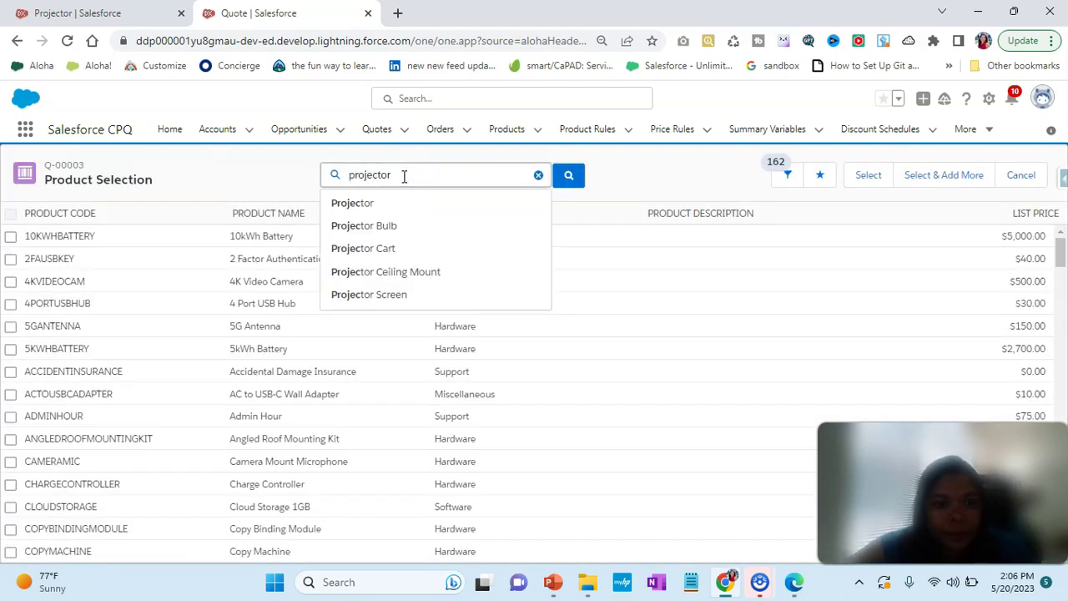
pyautogui.click(370, 204)
pyautogui.click(10, 236)
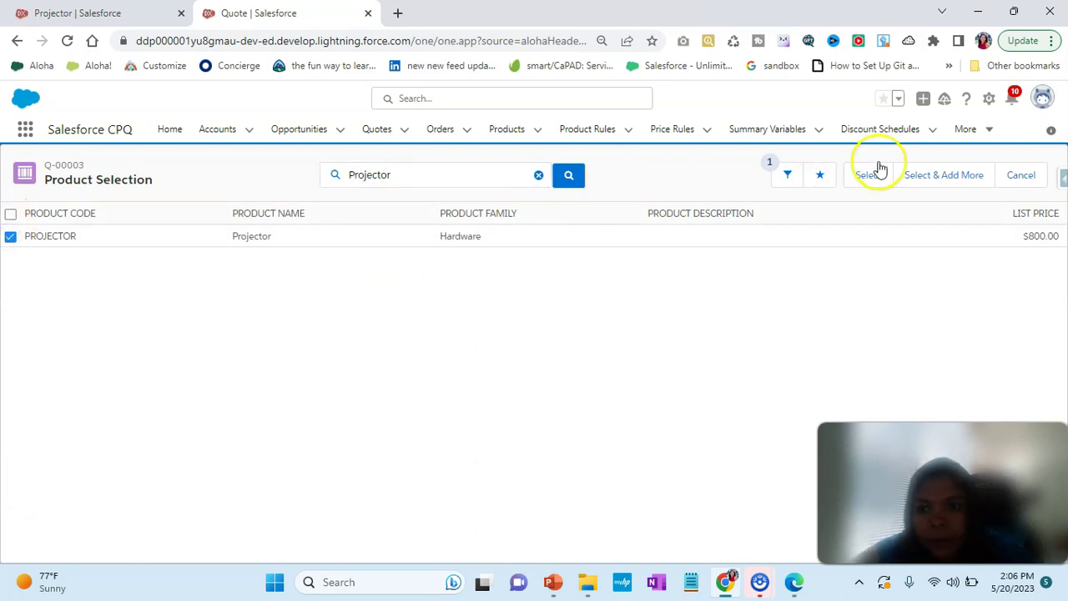
pyautogui.click(848, 177)
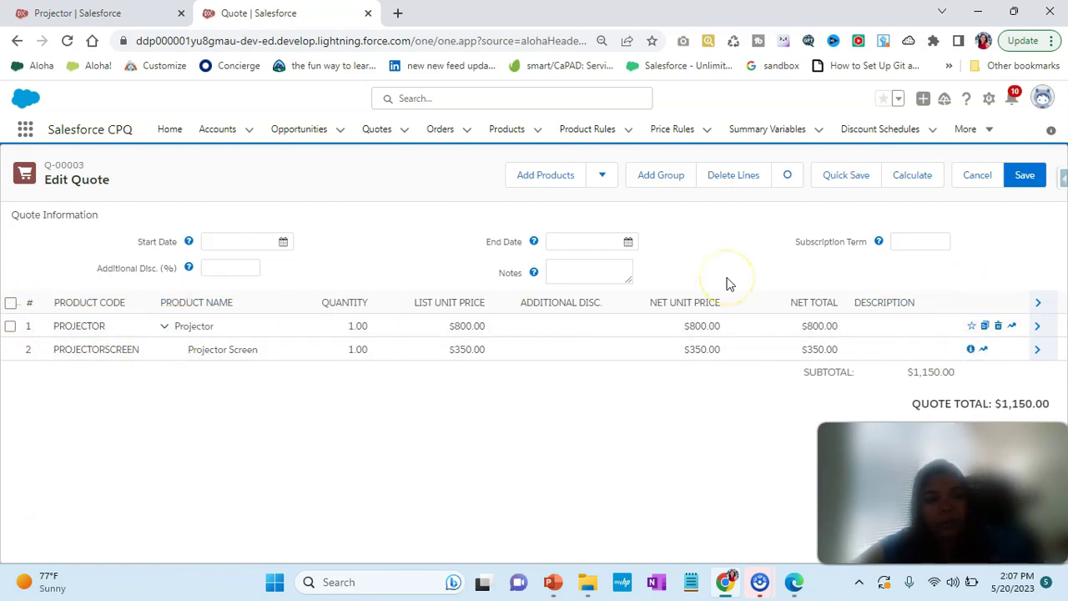
# Show the Configuration Type and Configuration Event slide, then return to the Projector product record.
pyautogui.hotkey('alt', 'Tab')
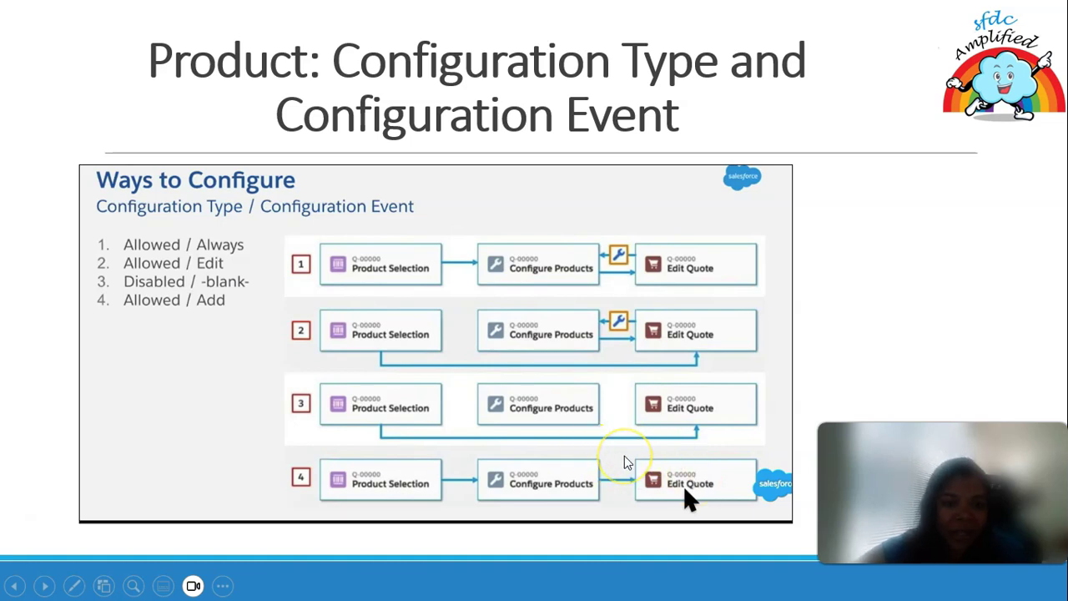
pyautogui.hotkey('alt', 'Tab')
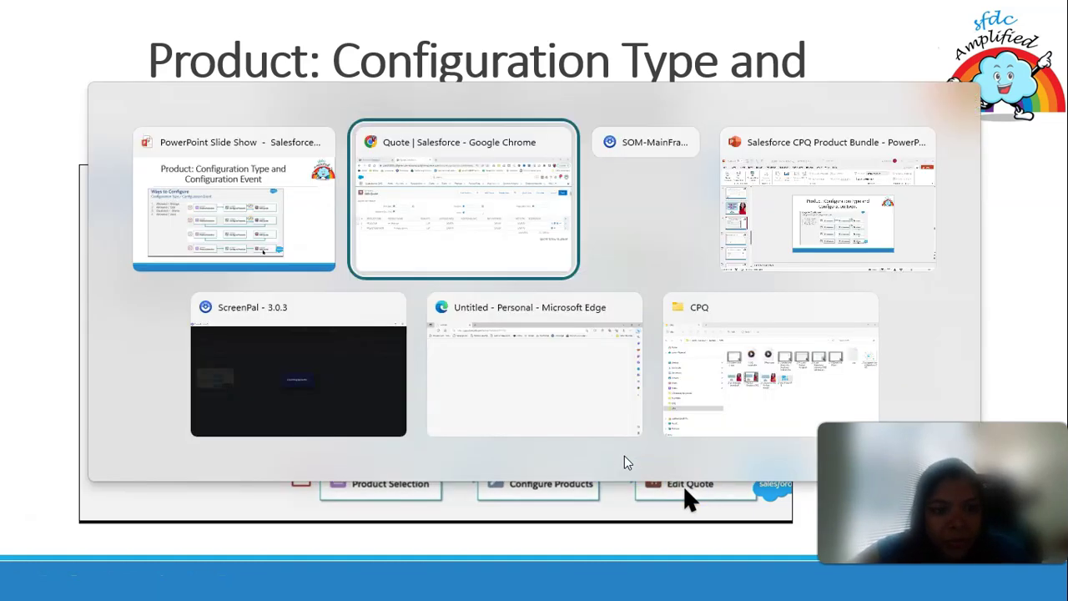
pyautogui.click(28, 14)
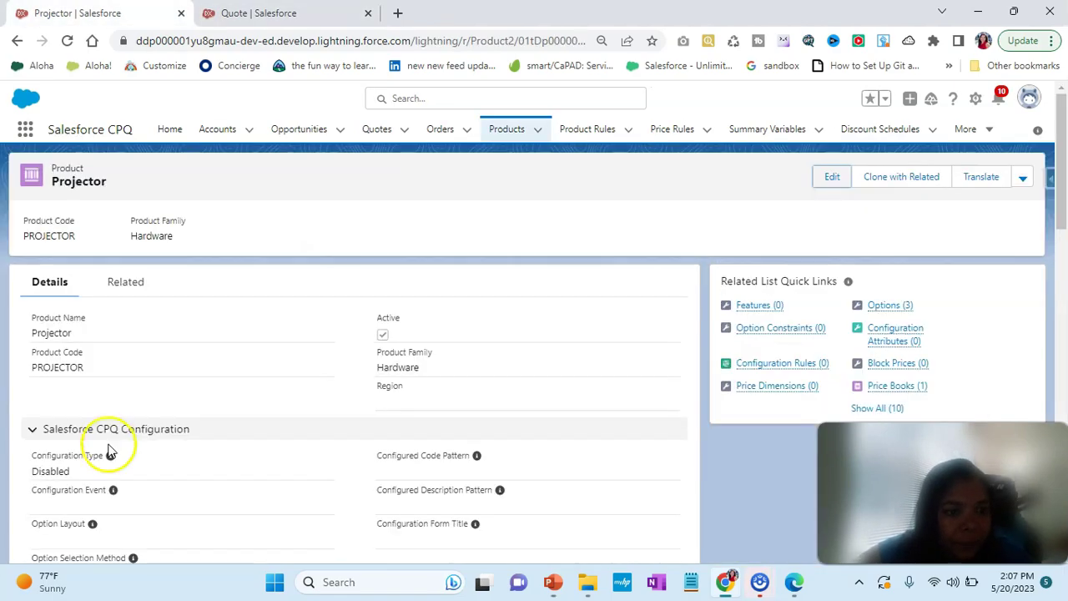
# Set the Projector's Configuration Type to Allowed and Configuration Event to Add, and save.
pyautogui.scroll(-3, 107, 443)
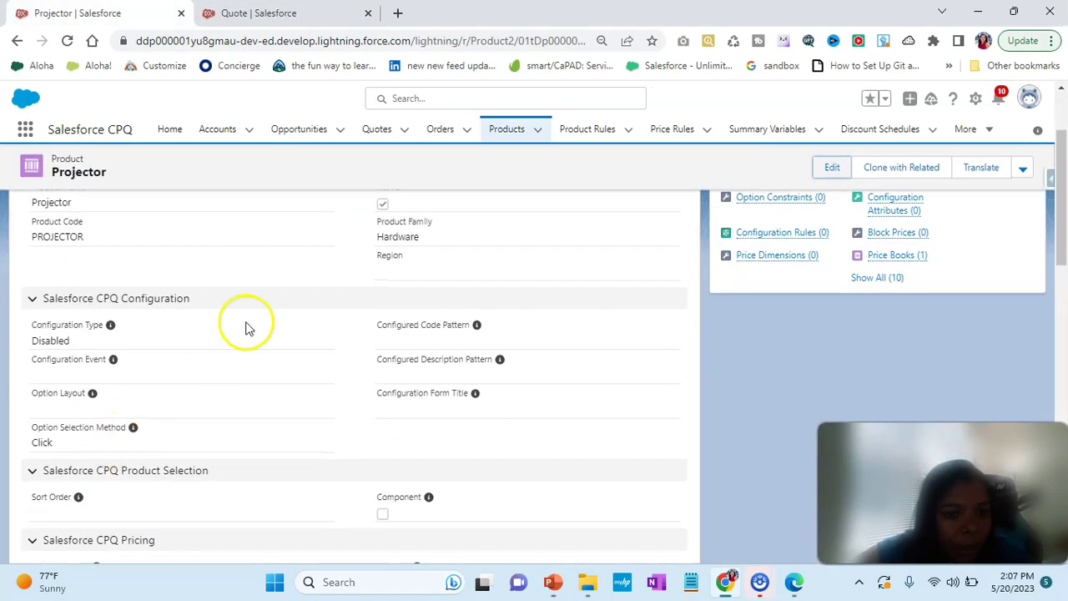
pyautogui.click(832, 168)
pyautogui.scroll(-3, 326, 350)
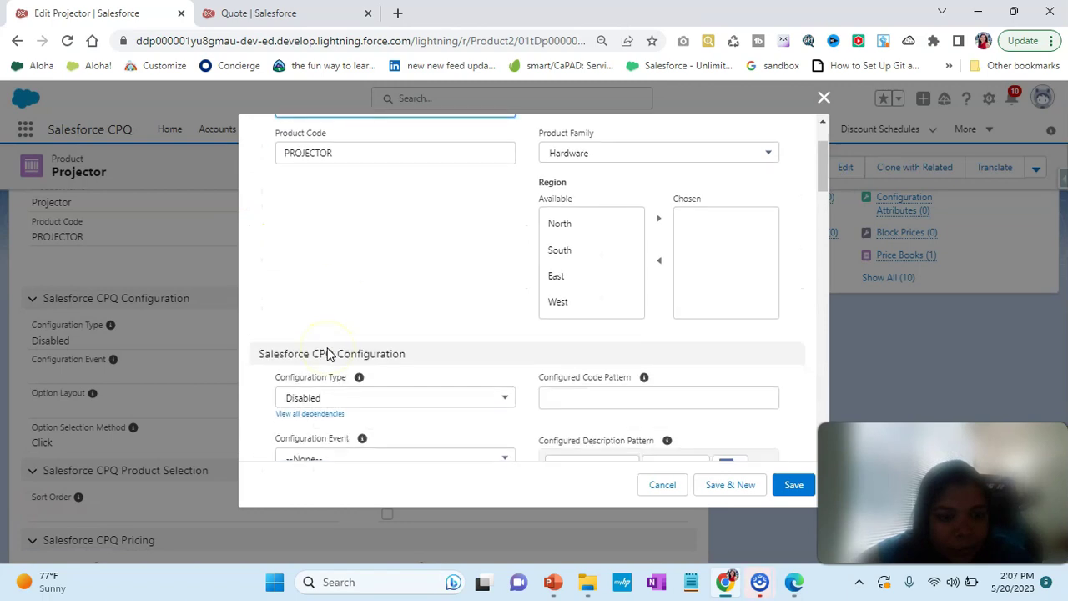
pyautogui.click(300, 244)
pyautogui.click(299, 316)
pyautogui.click(302, 306)
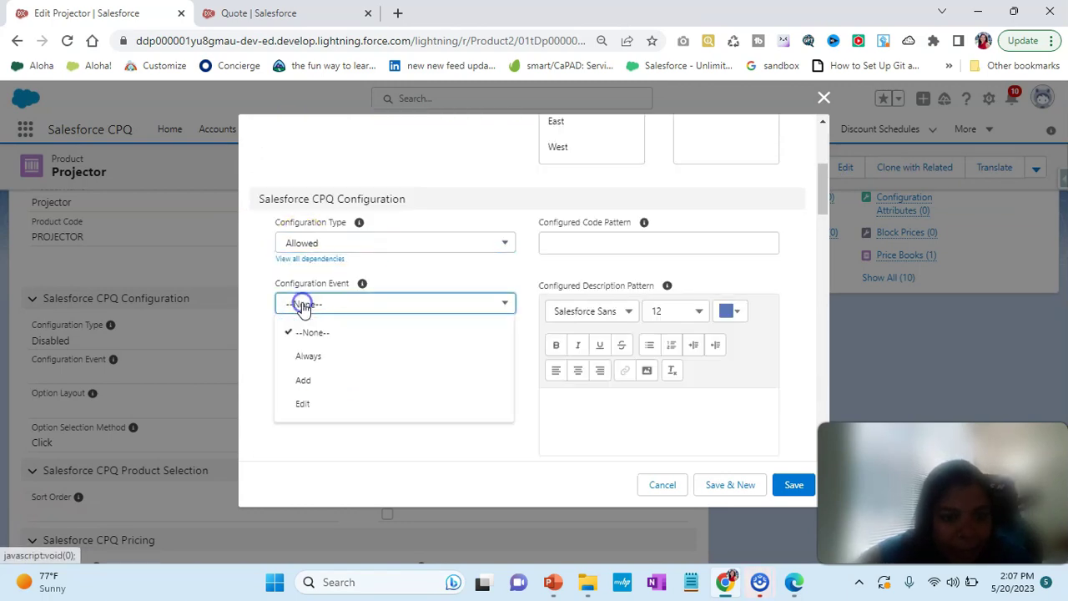
pyautogui.click(298, 380)
pyautogui.click(791, 486)
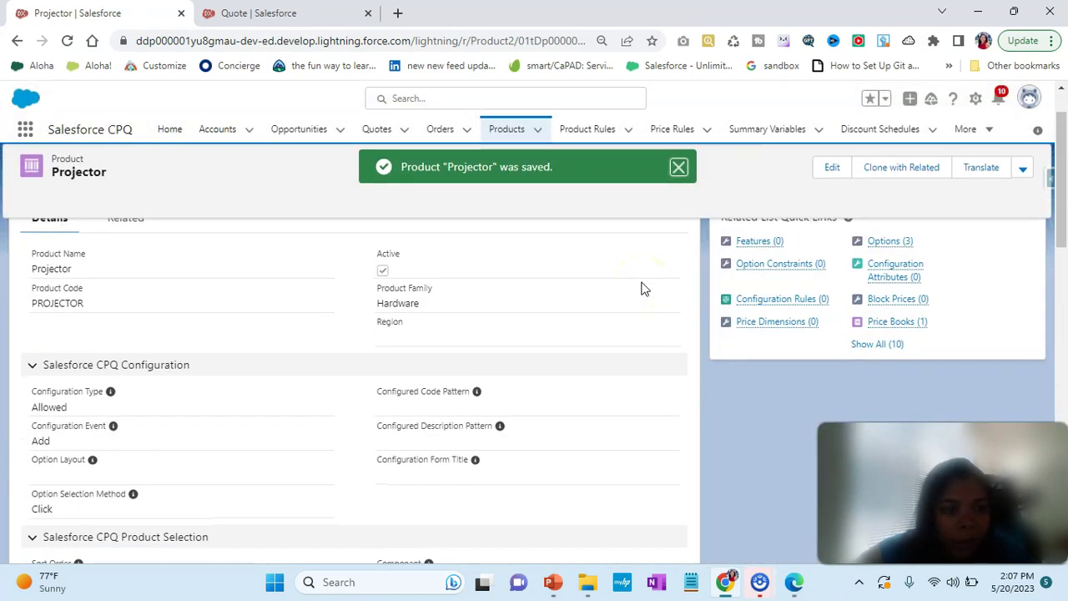
pyautogui.click(679, 169)
# Reload quote Q-00003 and select the Projector product from the catalog to add it.
pyautogui.click(251, 12)
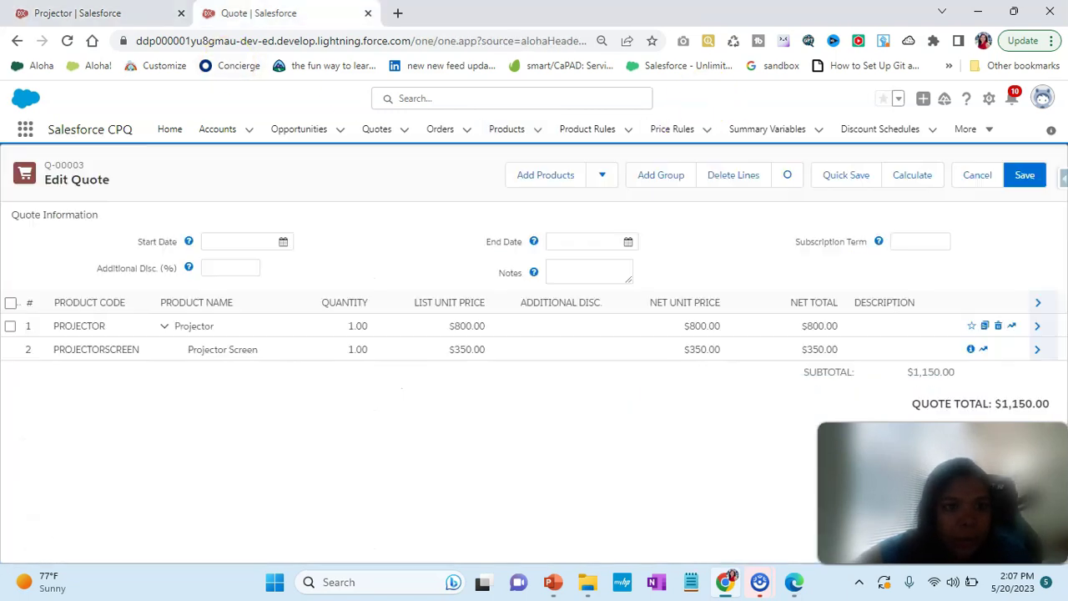
pyautogui.click(67, 40)
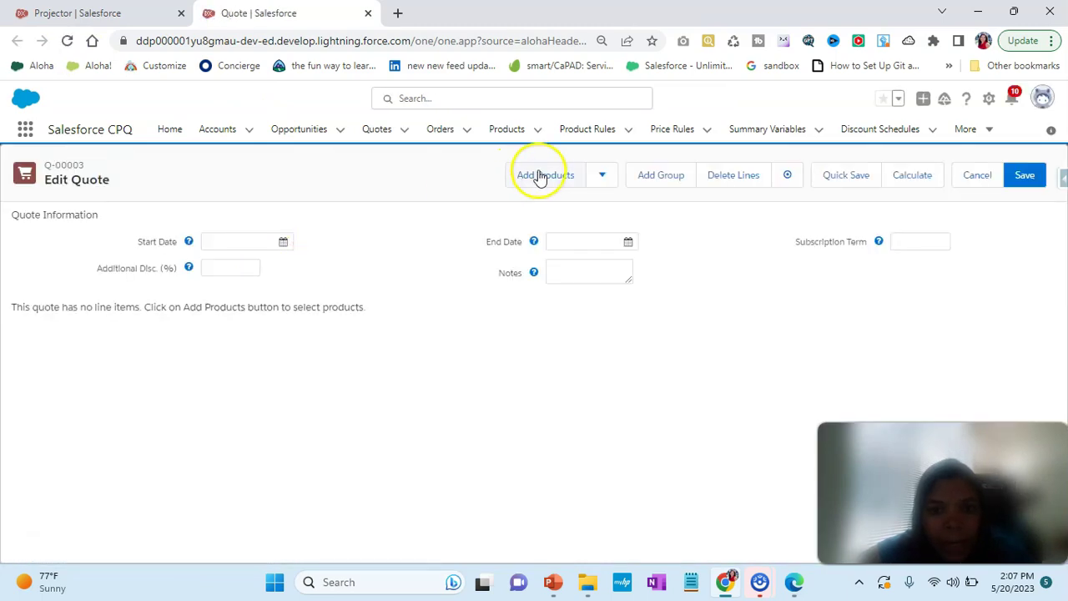
pyautogui.click(539, 176)
pyautogui.click(368, 179)
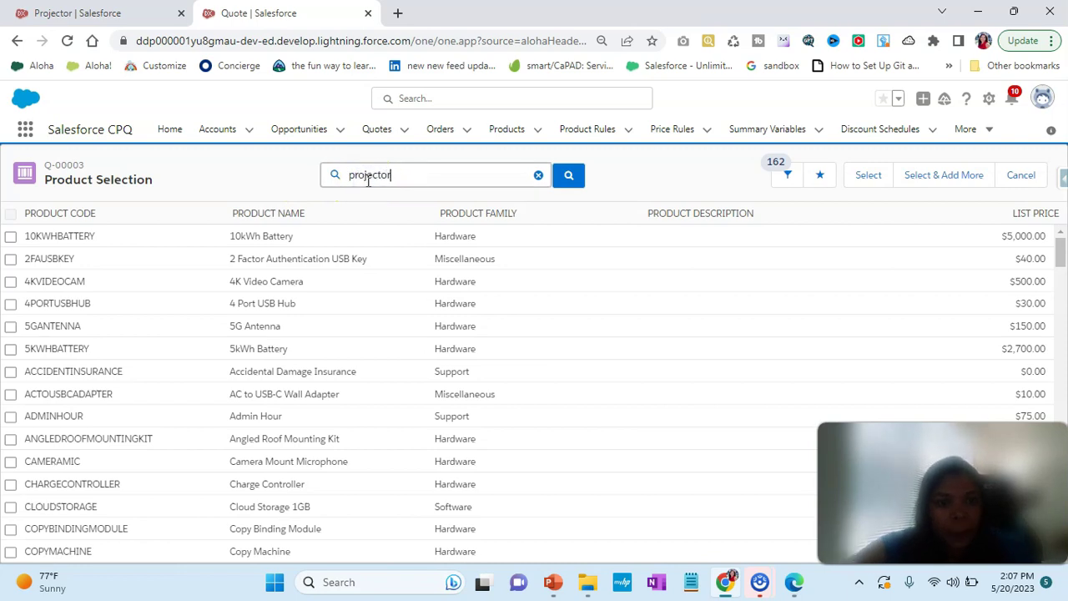
pyautogui.click(344, 209)
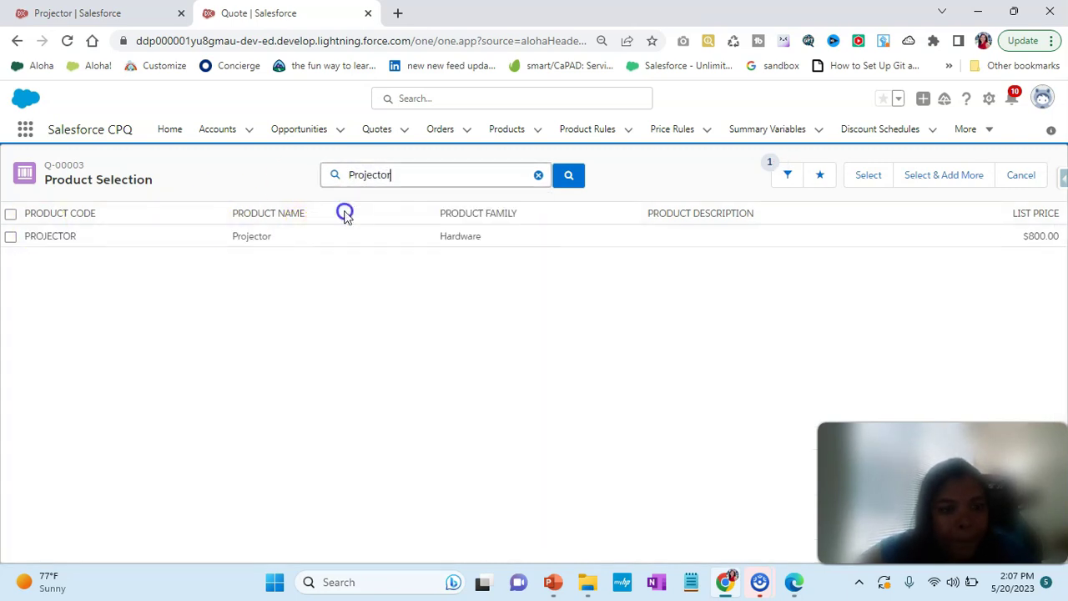
pyautogui.click(10, 236)
pyautogui.click(865, 175)
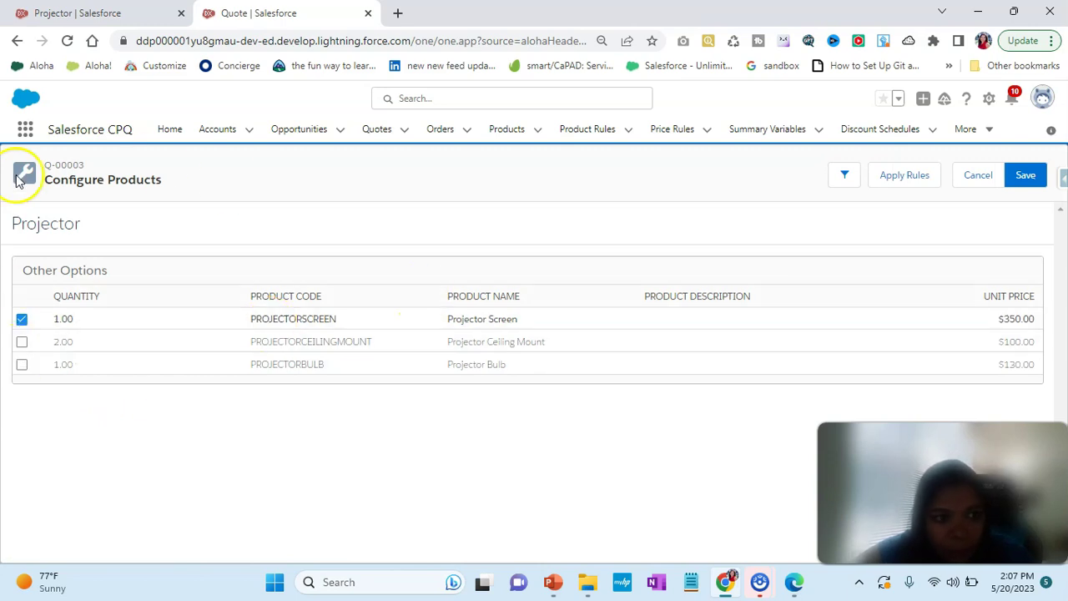
# Save the Projector bundle with Projector Screen checked, bringing the quote to $1,150.00.
pyautogui.hotkey('alt', 'Tab')
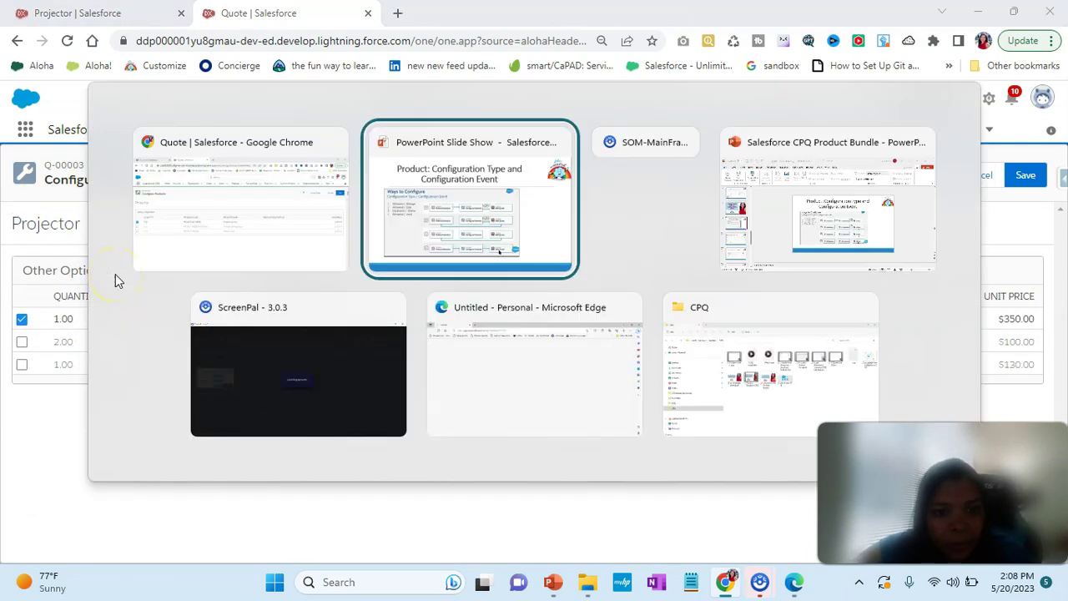
pyautogui.hotkey('alt', 'Tab')
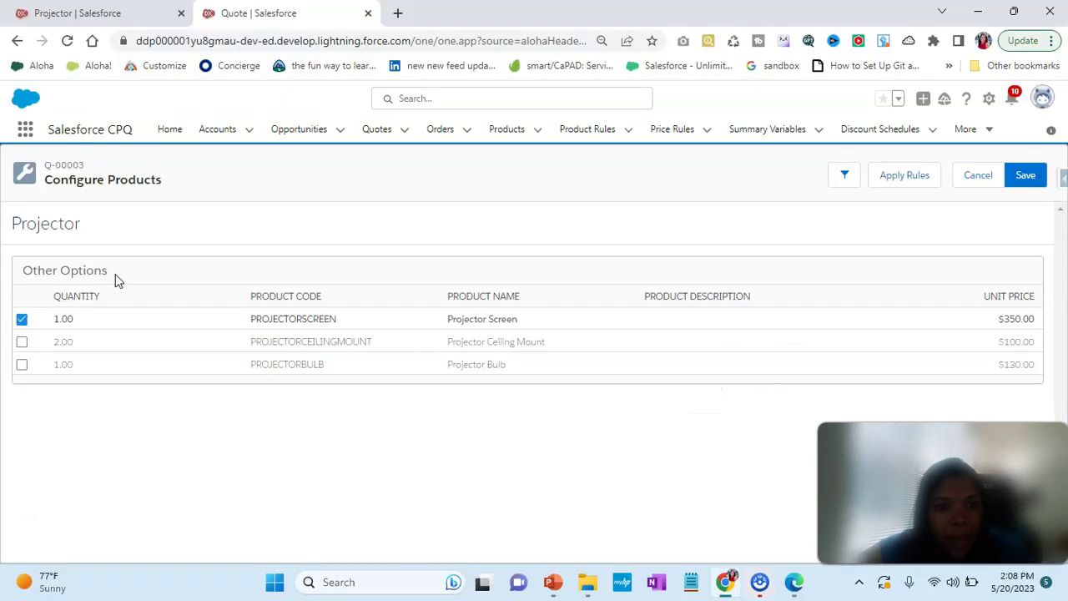
pyautogui.click(1023, 177)
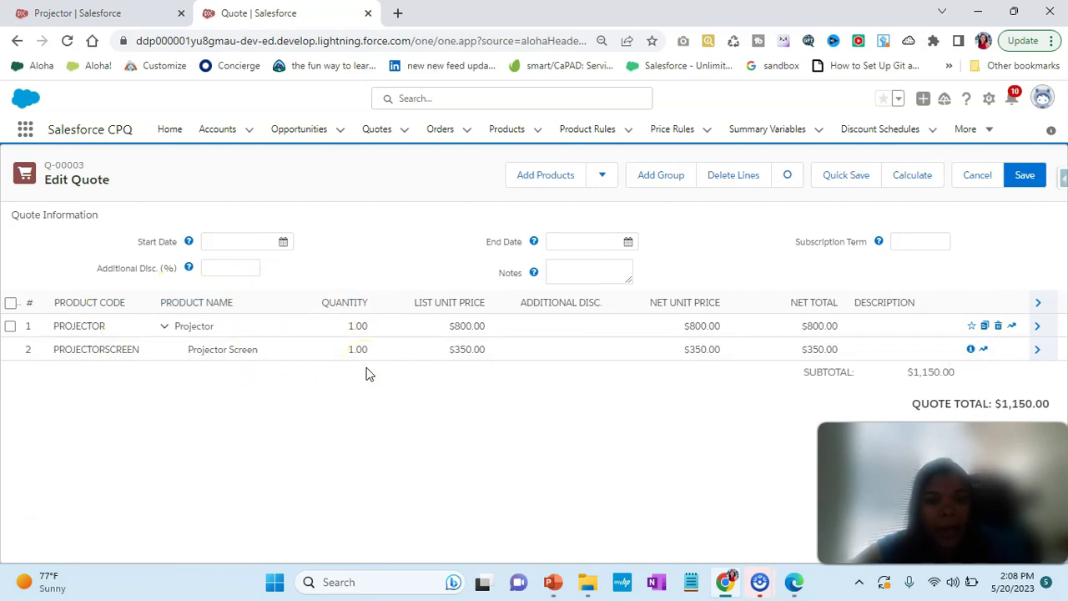
# Advance the slide show to 'Option Layout - Tabs' and return to the Edit Quote page.
pyautogui.hotkey('alt', 'Tab')
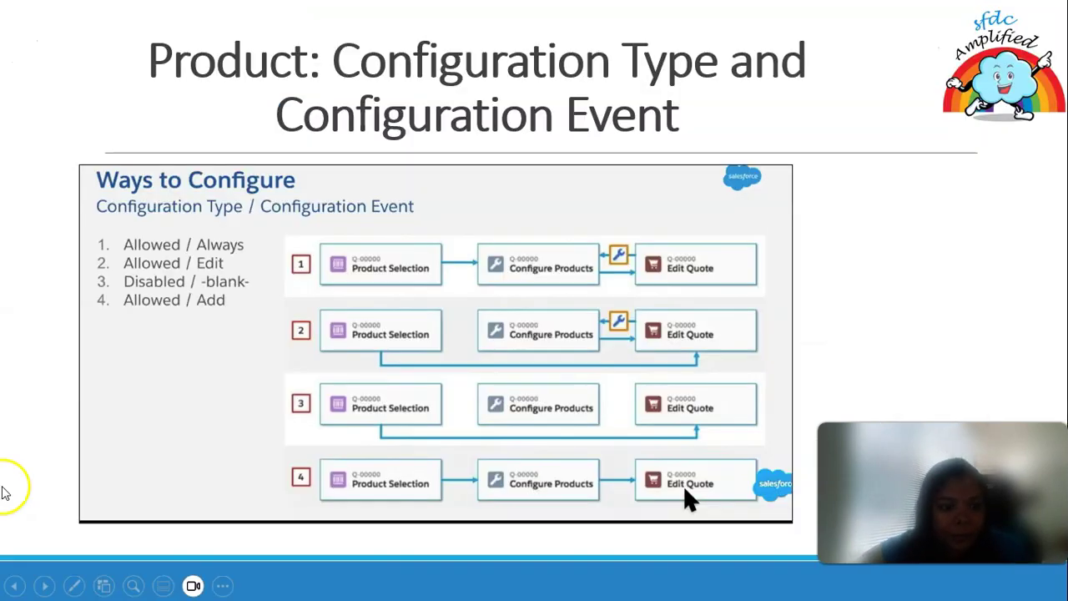
pyautogui.press('Right')
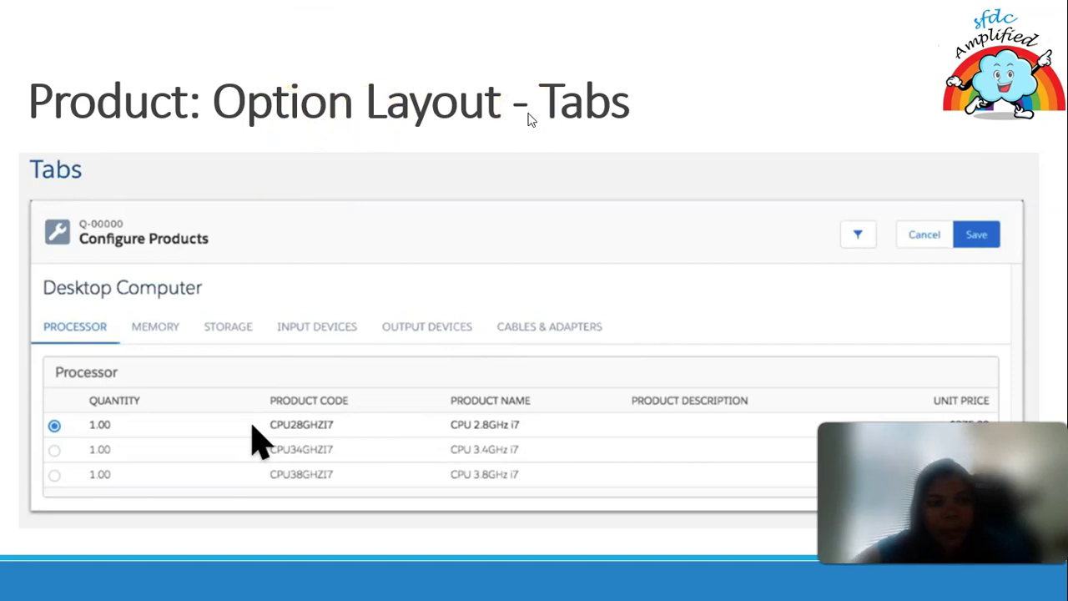
pyautogui.hotkey('alt', 'Tab')
pyautogui.press('Tab')
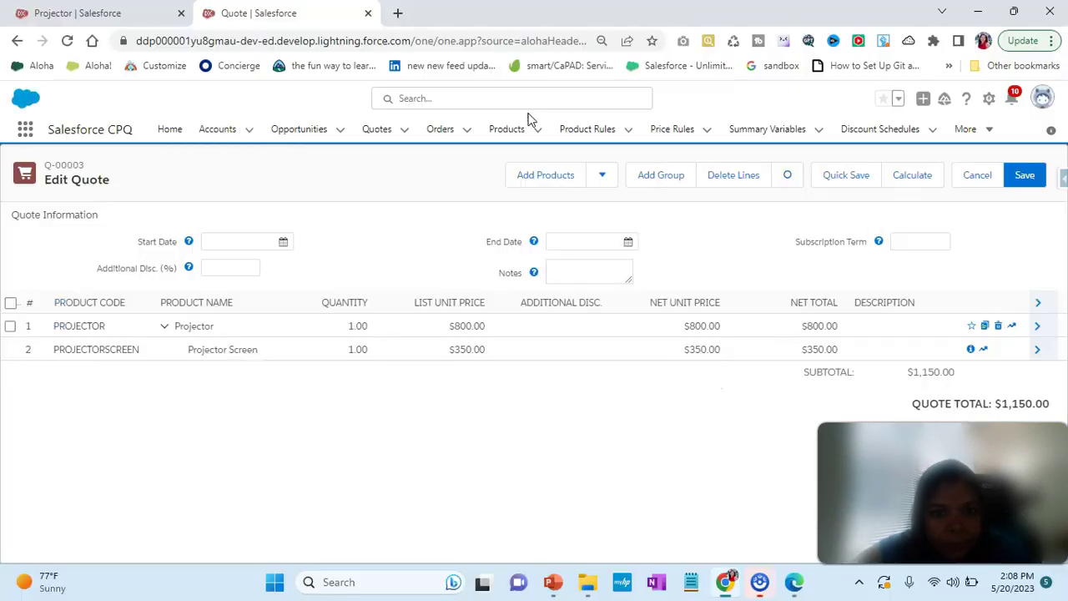
# Open the Projector product record in edit mode.
pyautogui.hotkey('ctrl', 'shift', 'Tab')
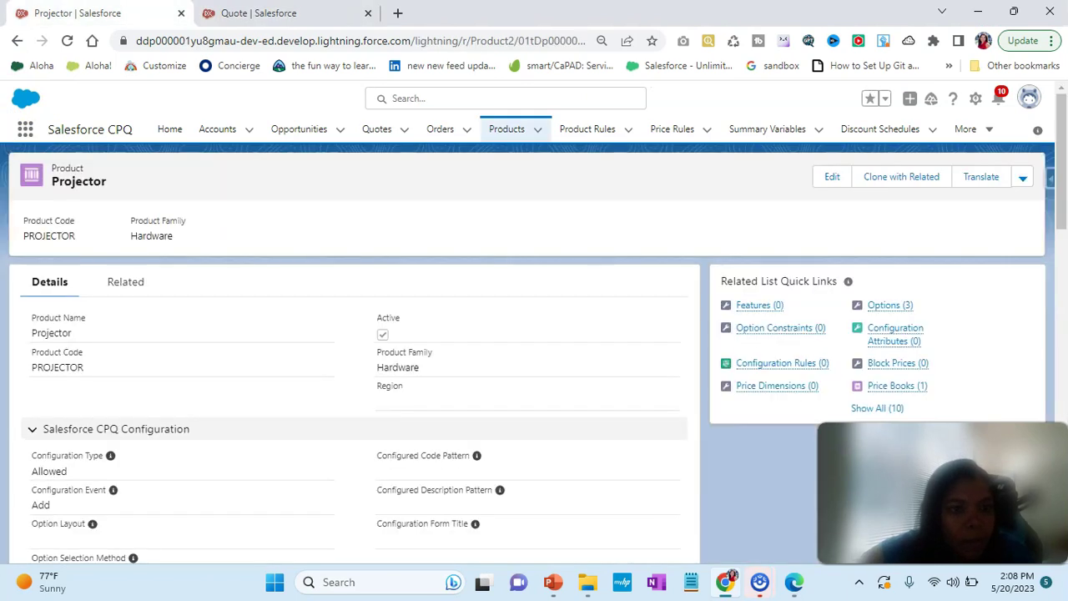
pyautogui.scroll(-1, 181, 439)
pyautogui.scroll(1, 181, 439)
pyautogui.scroll(-3, 184, 440)
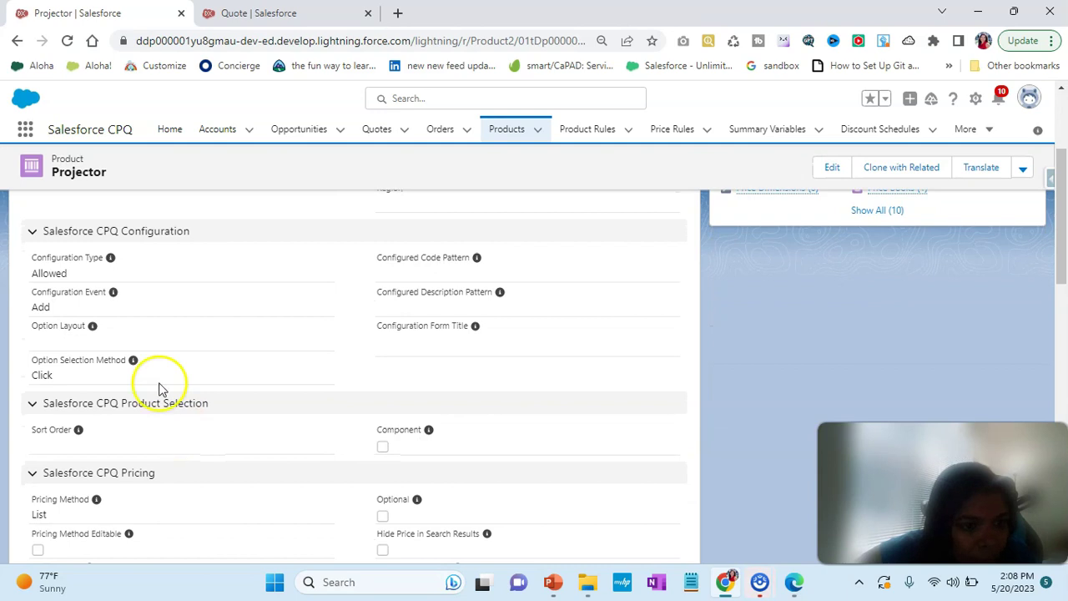
pyautogui.click(826, 169)
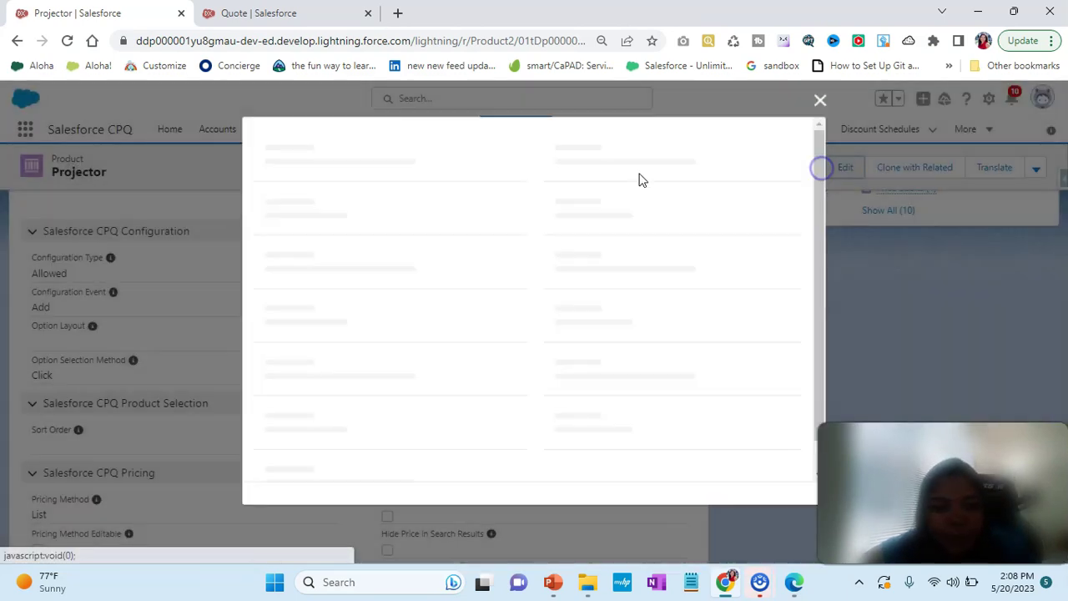
pyautogui.scroll(-1, 318, 370)
pyautogui.scroll(-4, 318, 370)
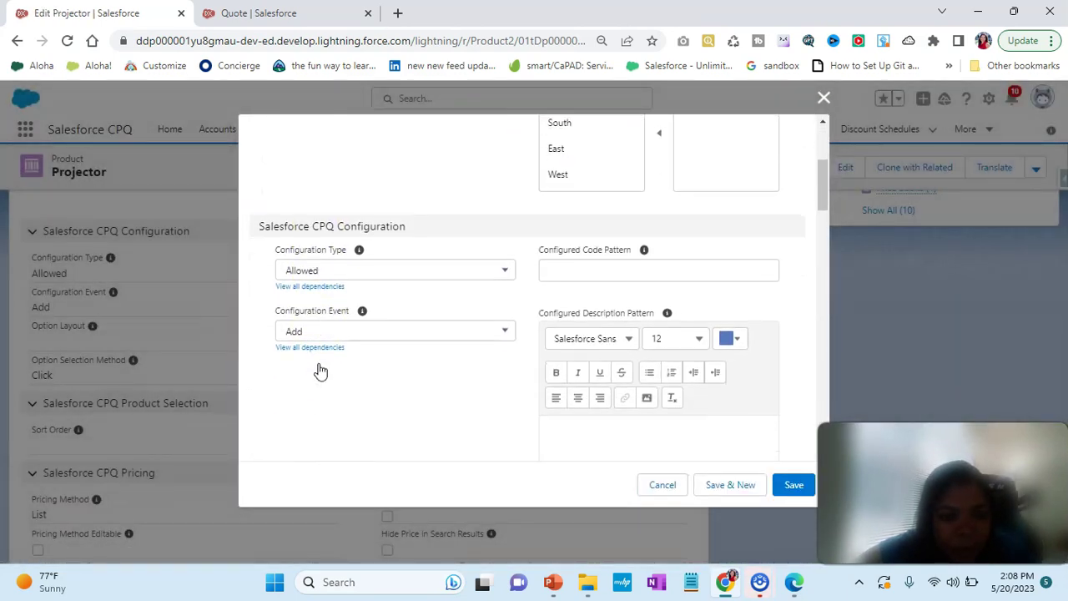
# Set the Projector's Option Layout to Tabs, save, and return to quote Q-00003.
pyautogui.click(308, 302)
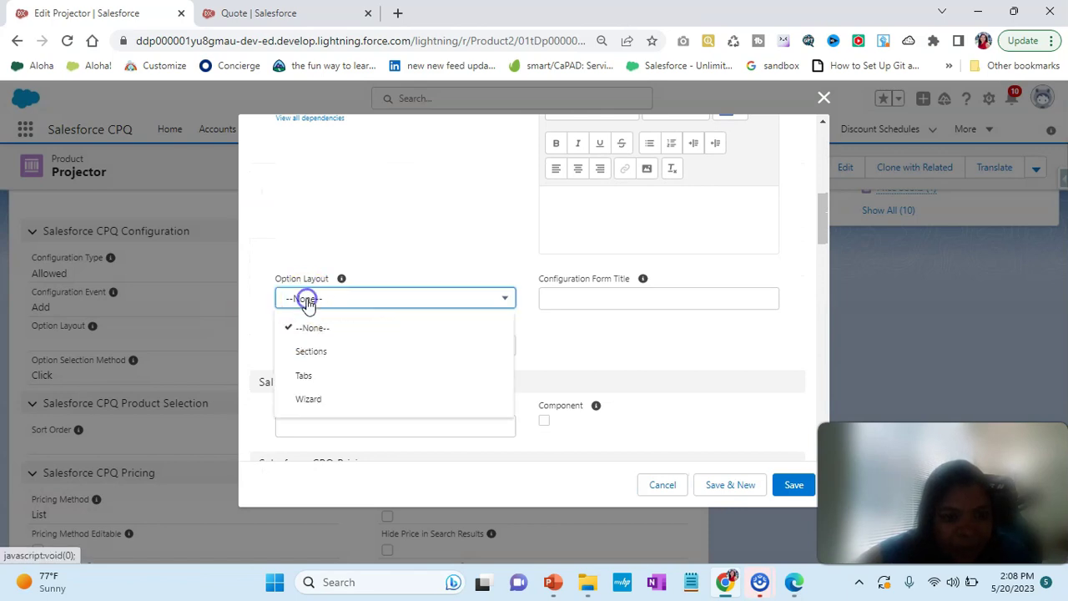
pyautogui.hotkey('ctrl', 'Tab')
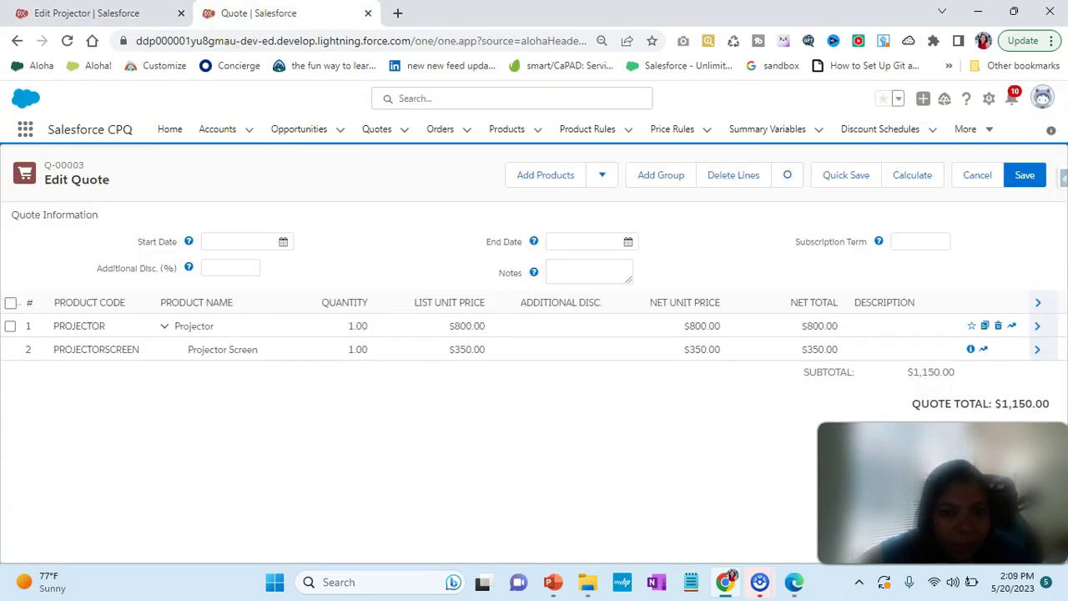
pyautogui.click(102, 10)
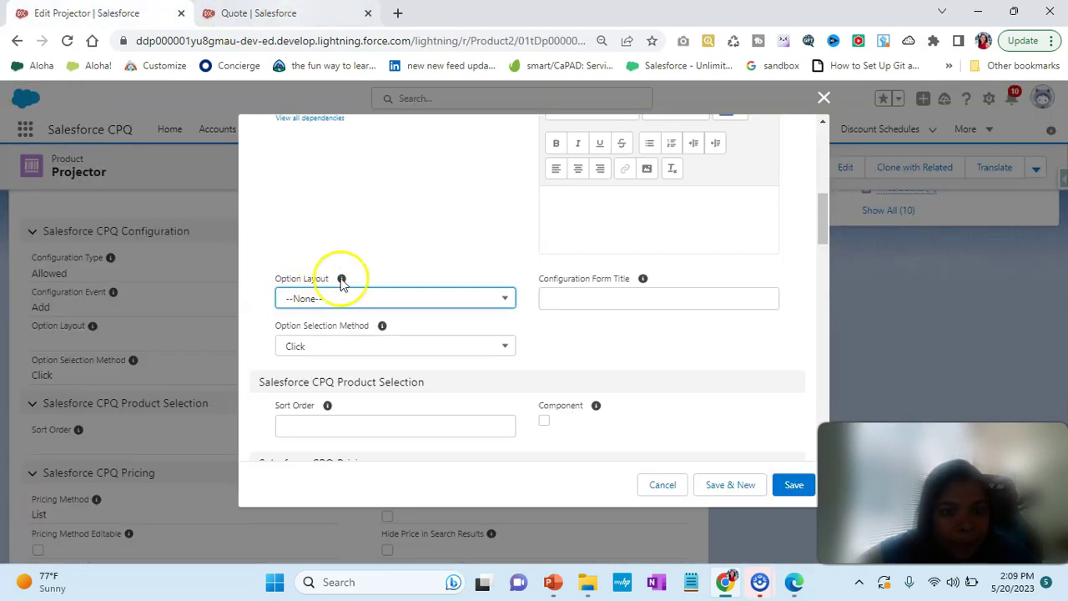
pyautogui.click(317, 297)
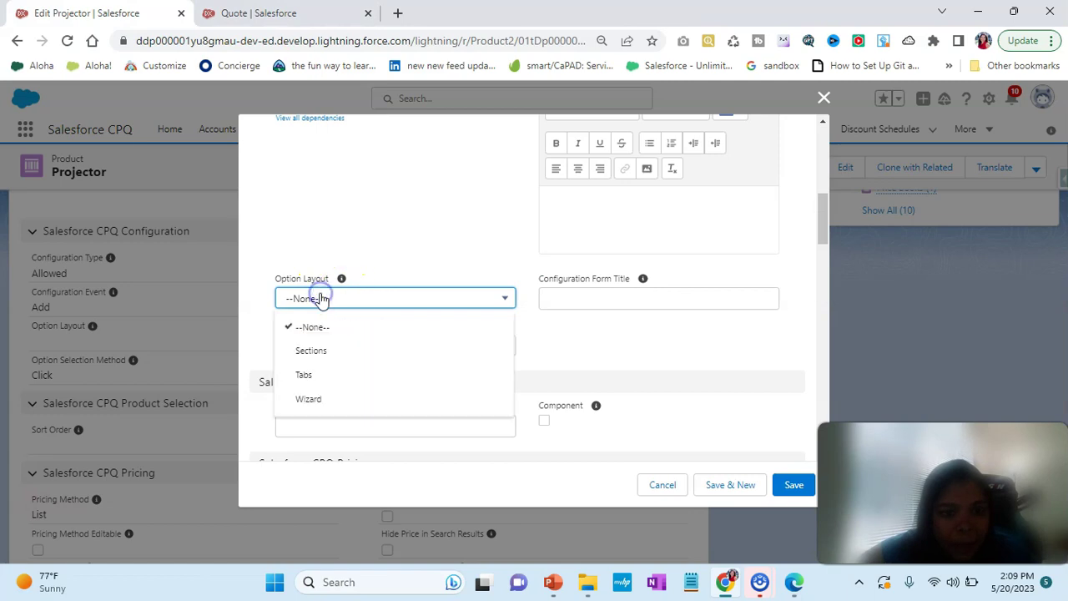
pyautogui.click(303, 376)
pyautogui.click(779, 489)
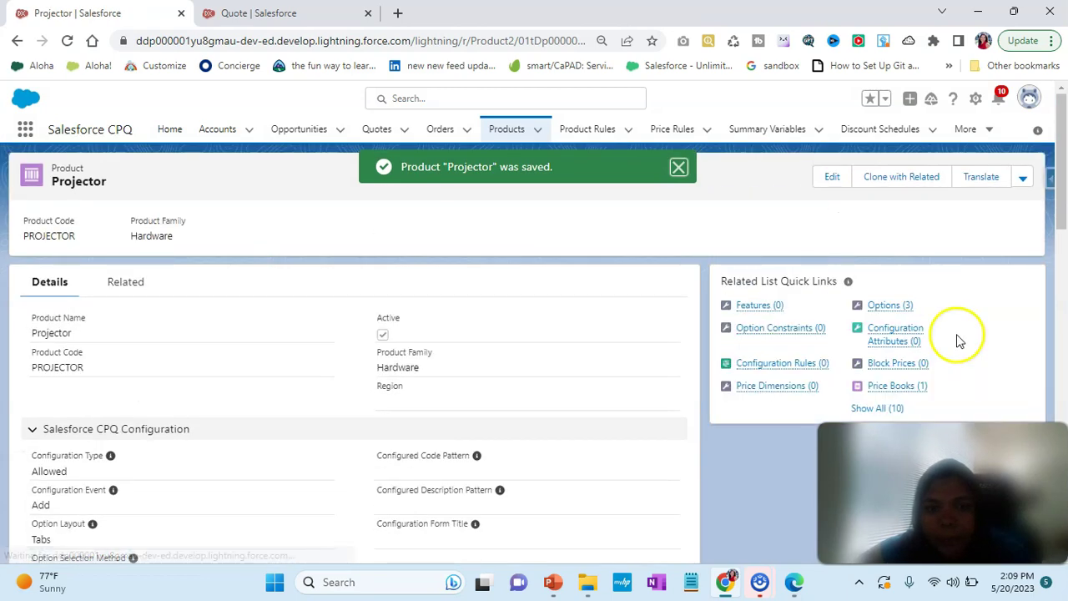
pyautogui.click(250, 13)
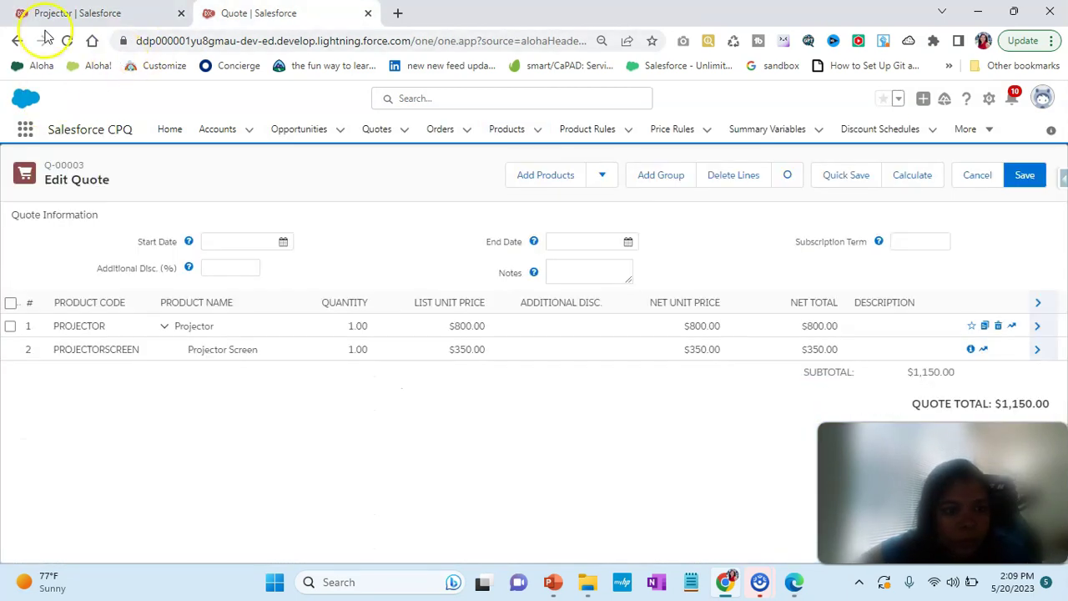
# Reload the quote, search 'pr', and select Projector to configure it under the OTHER OPTIONS tab.
pyautogui.click(69, 41)
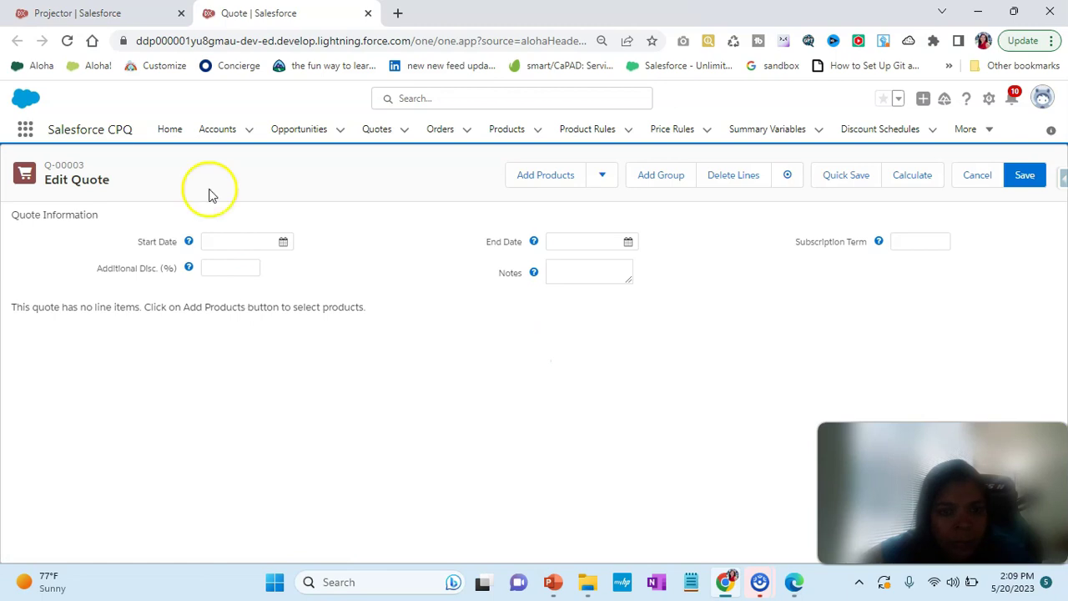
pyautogui.click(536, 179)
pyautogui.click(377, 175)
pyautogui.write('projector')
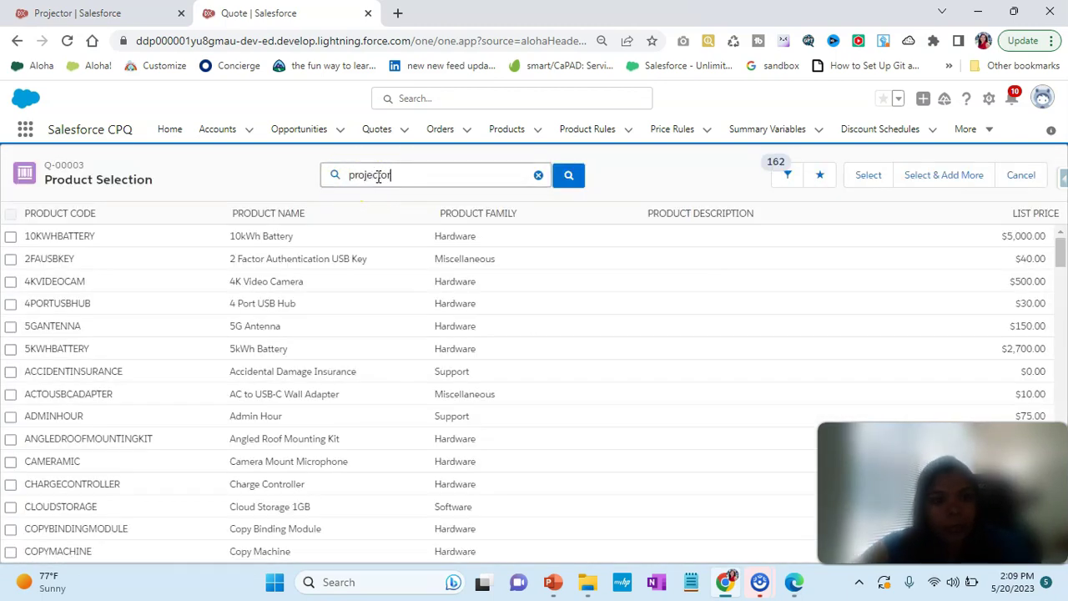
pyautogui.click(357, 201)
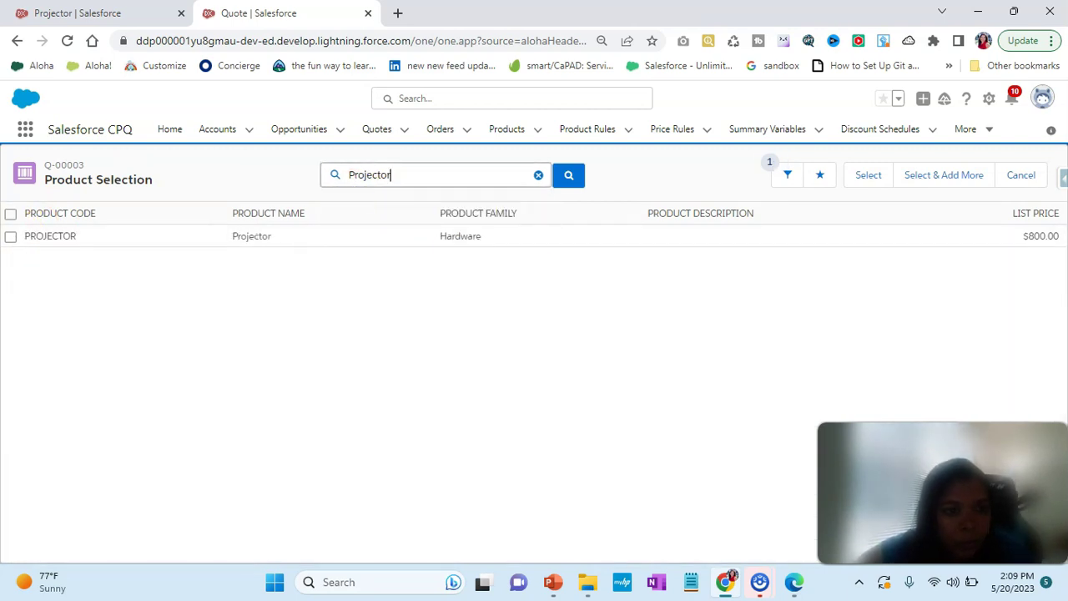
pyautogui.click(10, 237)
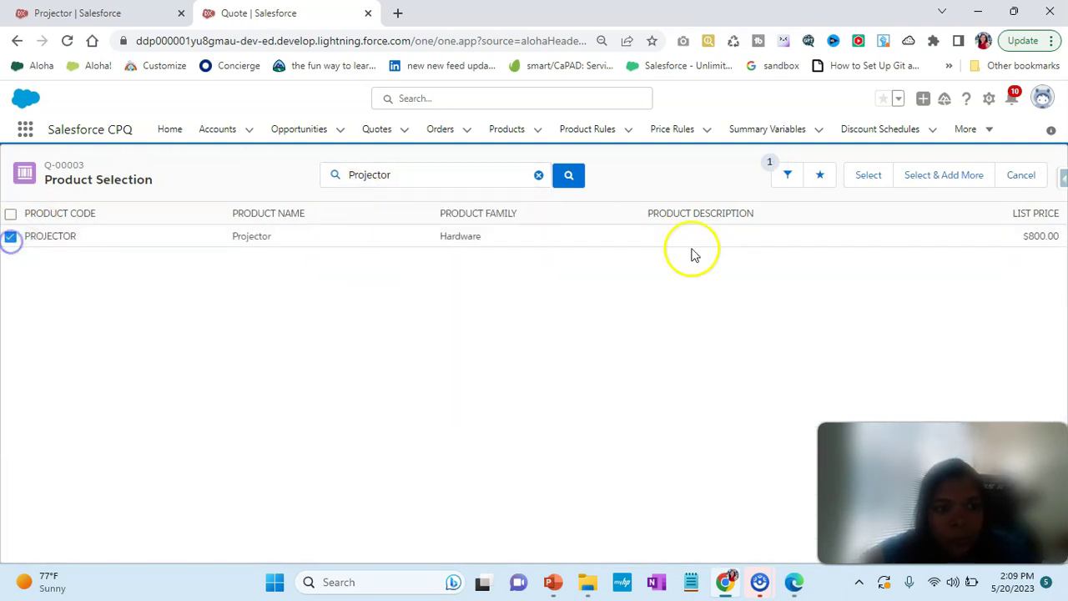
pyautogui.click(867, 176)
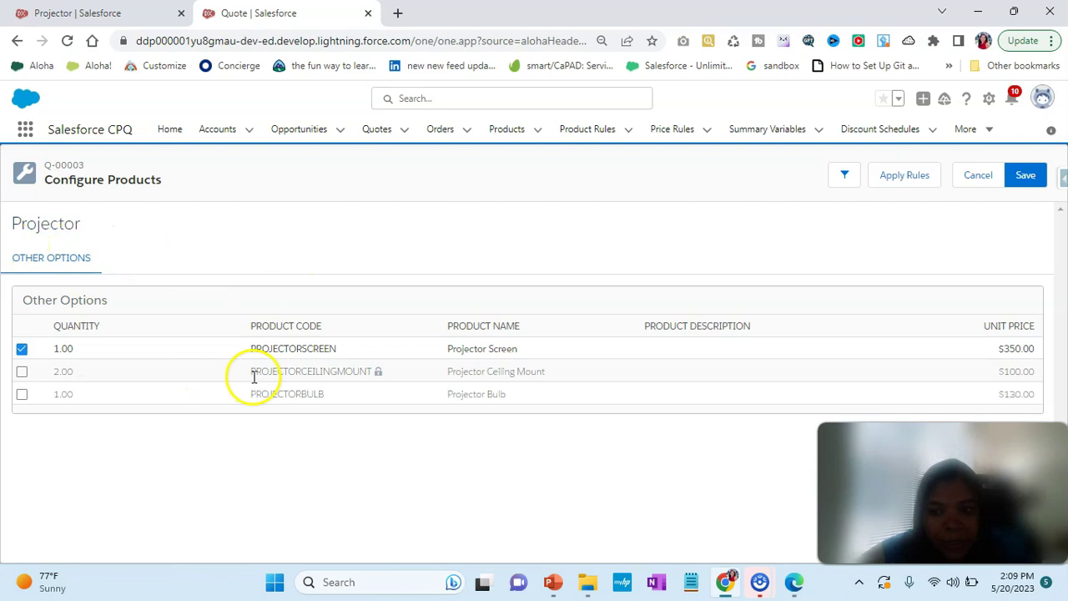
pyautogui.hotkey('alt', 'Tab')
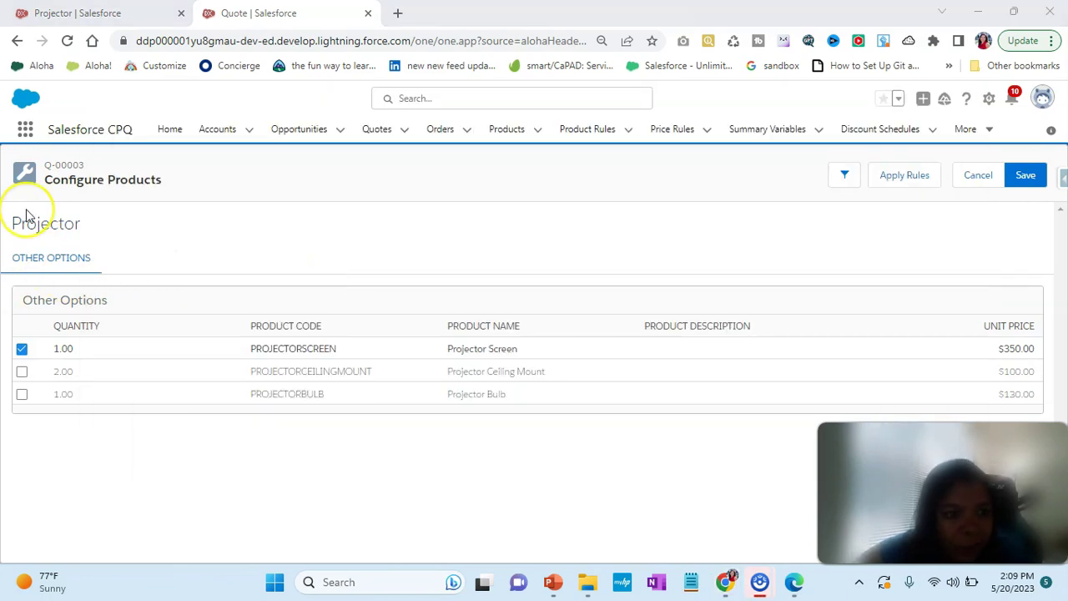
pyautogui.hotkey('alt', 'Tab')
pyautogui.hotkey('alt', 'Tab')
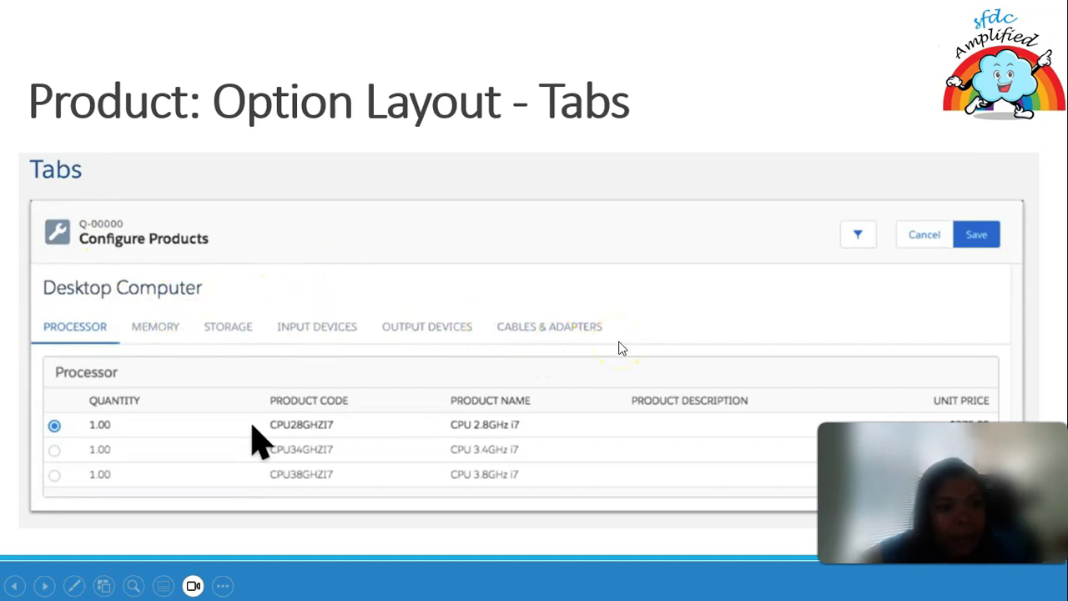
# Advance to the 'Option Layout - Wizard' slide and return to Configure Products.
pyautogui.press('Right')
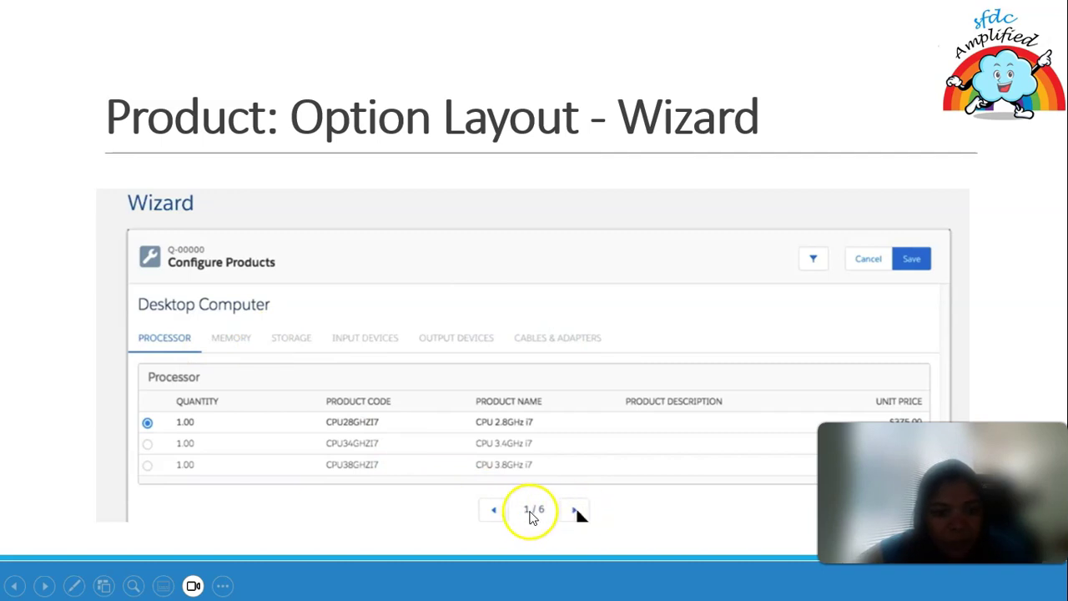
pyautogui.hotkey('alt', 'Tab')
pyautogui.hotkey('alt', 'Tab')
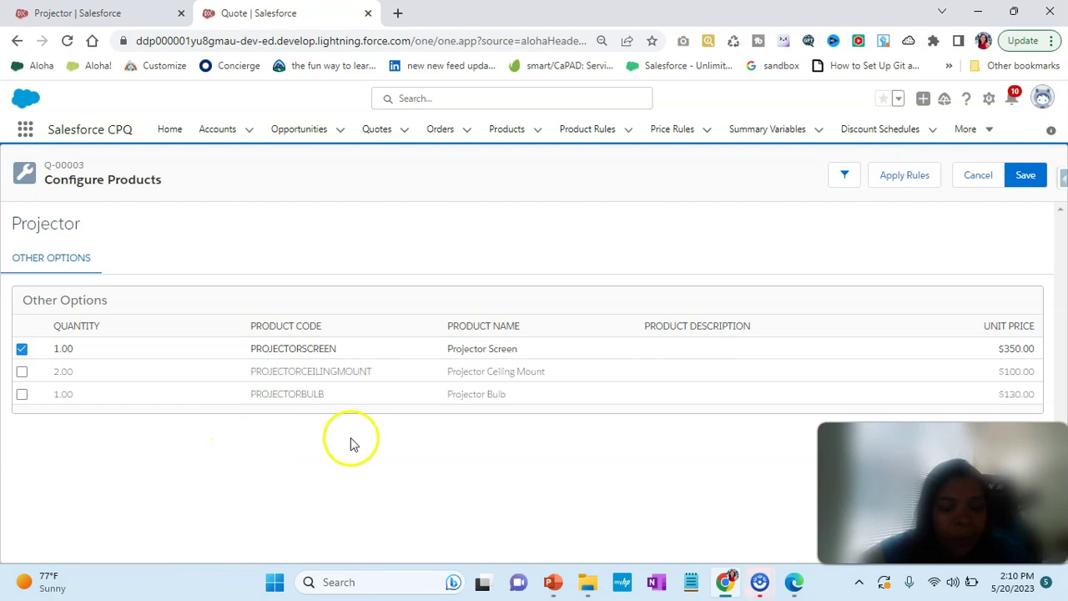
# Edit the Projector product to set Option Layout to Wizard, save, and return to the quote.
pyautogui.click(108, 13)
pyautogui.scroll(-3, 171, 368)
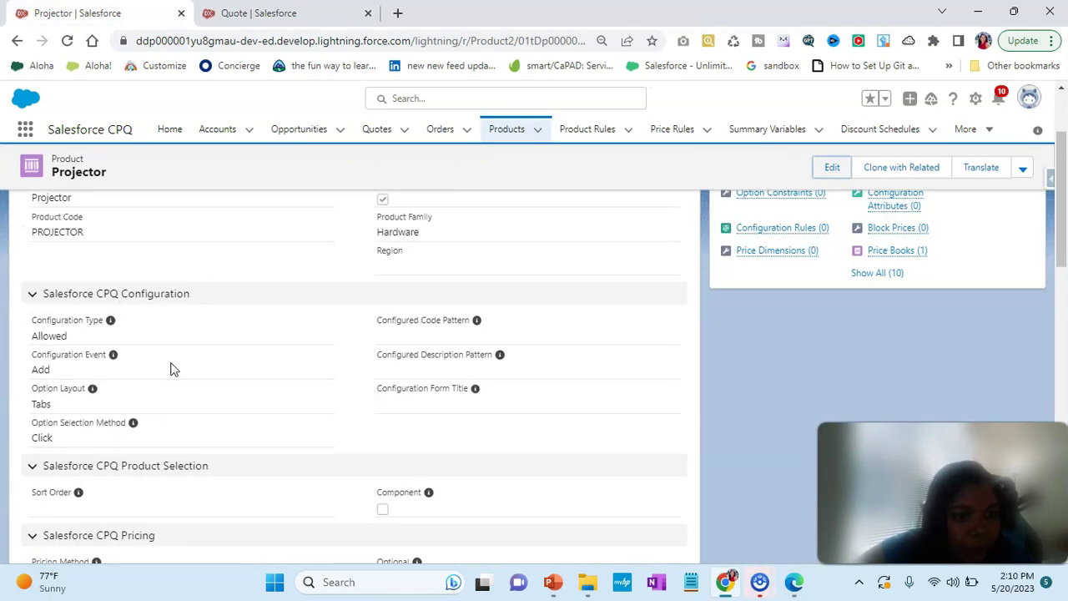
pyautogui.click(827, 167)
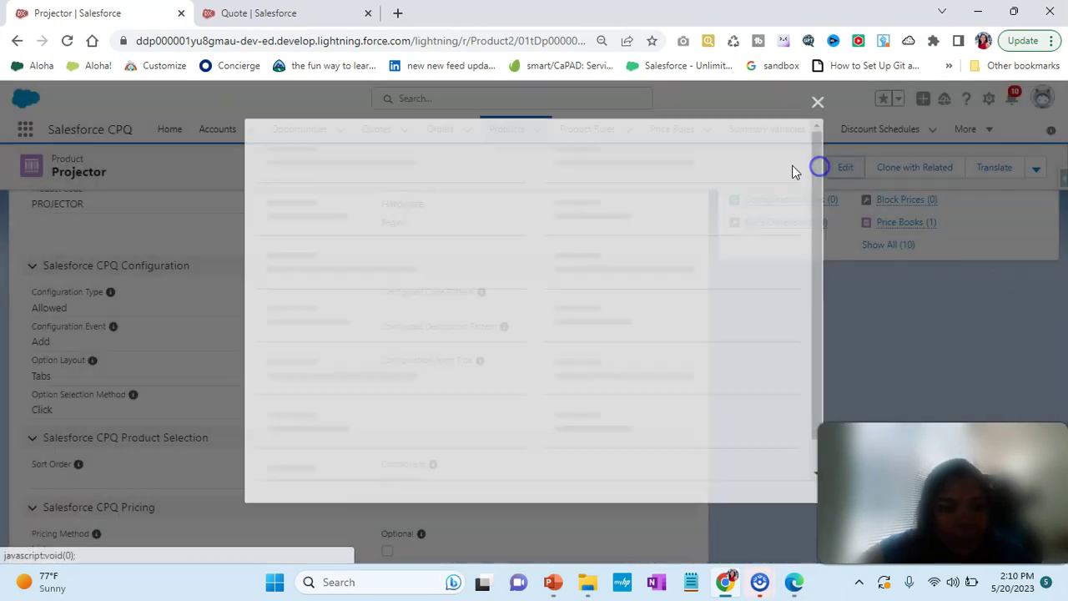
pyautogui.scroll(-6, 341, 442)
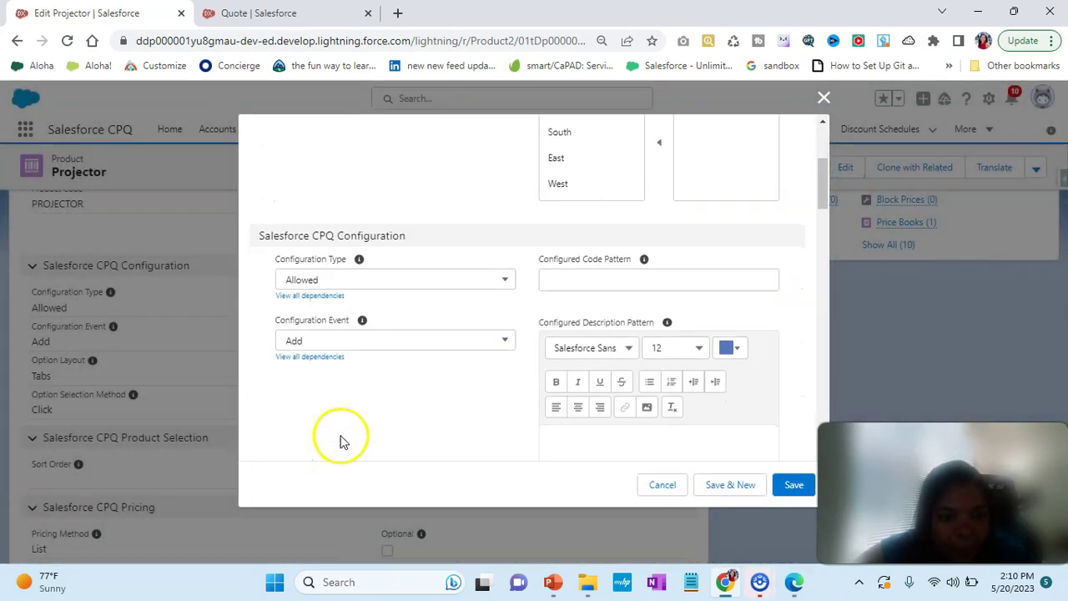
pyautogui.click(306, 266)
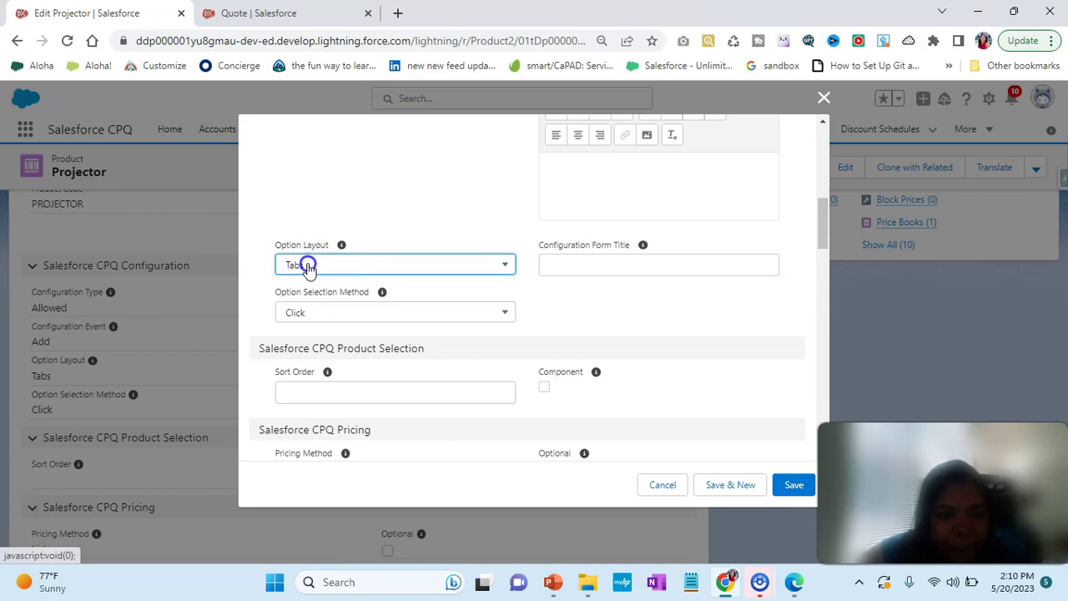
pyautogui.click(306, 363)
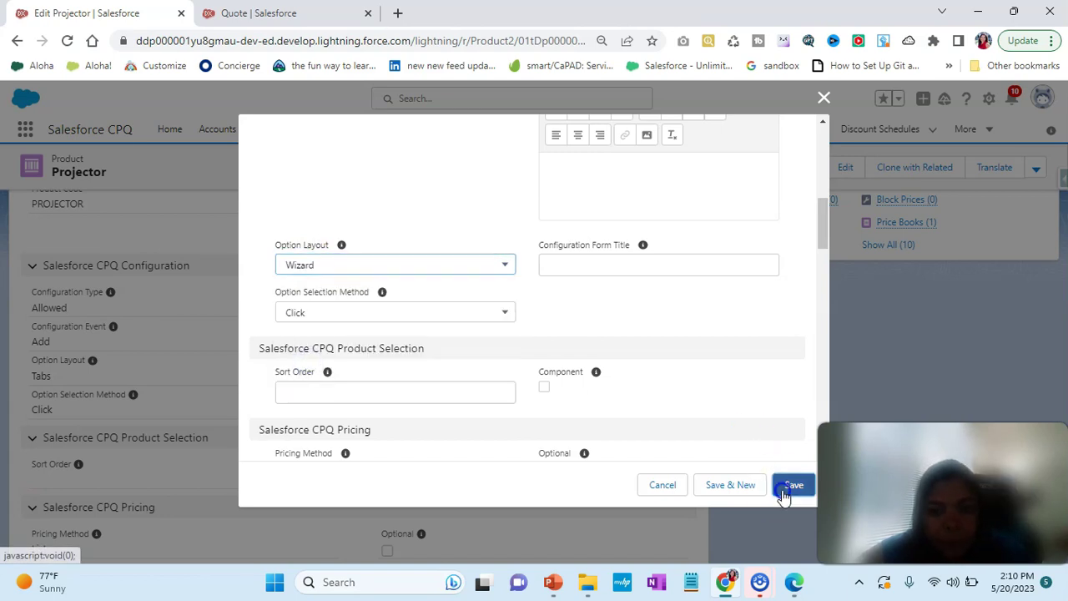
pyautogui.click(791, 487)
pyautogui.click(217, 12)
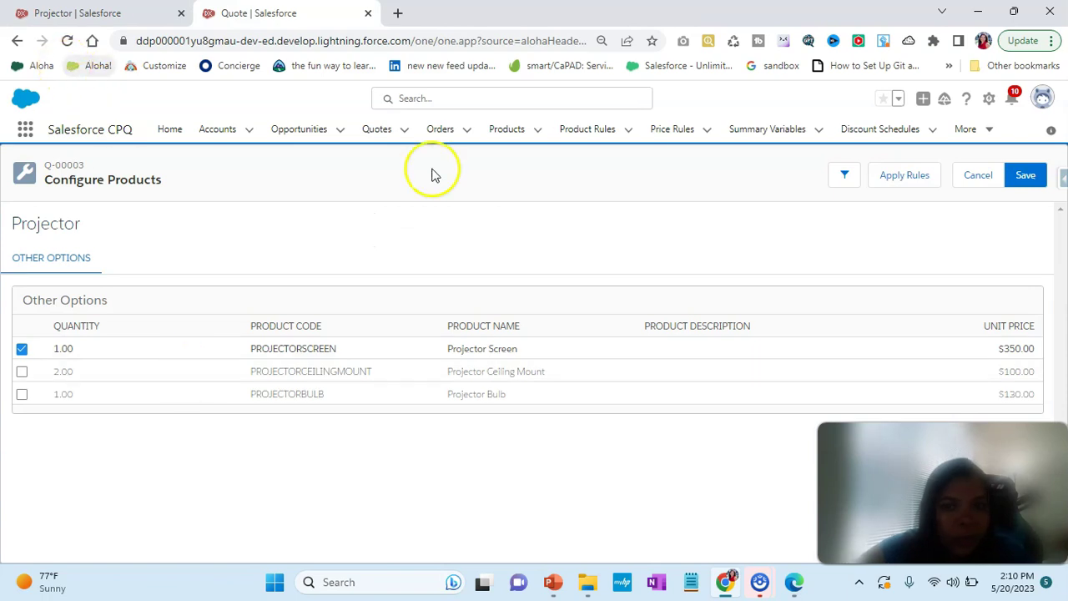
# Reload the quote, search 'pro', select Projector to add, then open the Projector product record.
pyautogui.click(69, 40)
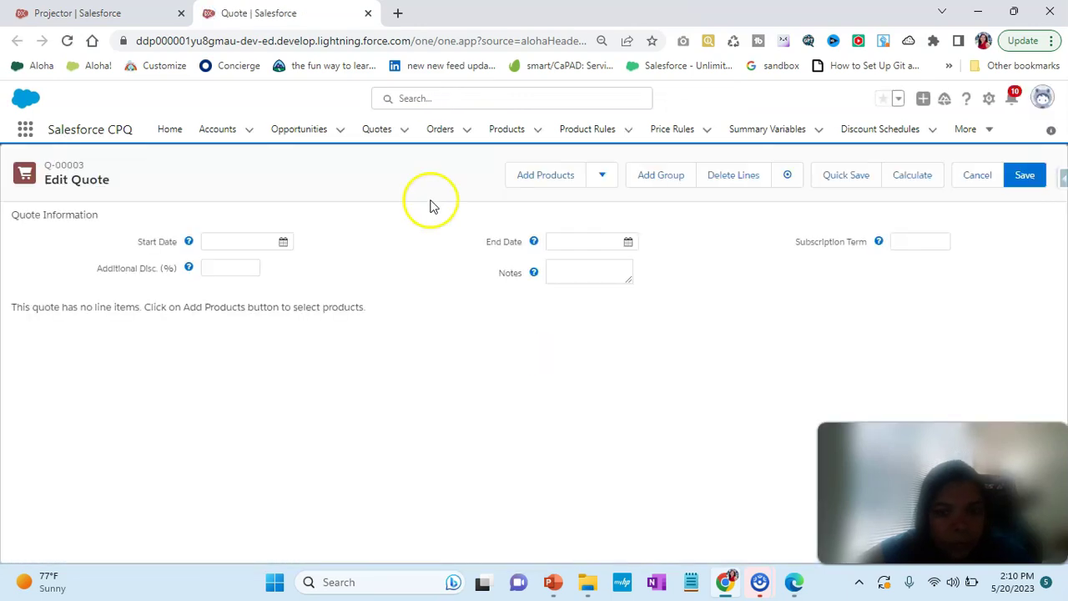
pyautogui.click(534, 177)
pyautogui.click(380, 175)
pyautogui.write('pr')
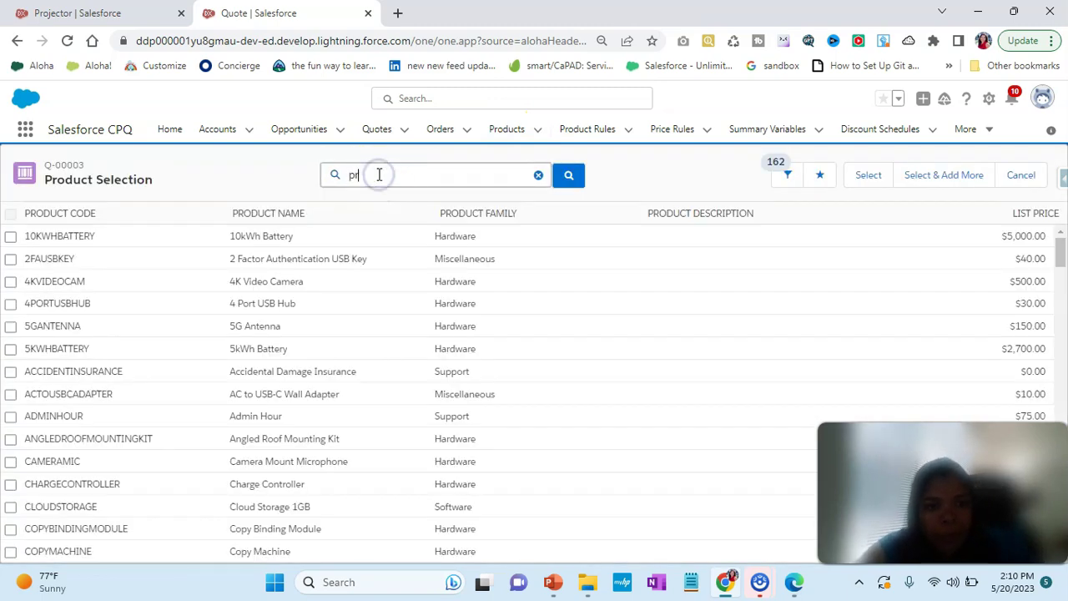
pyautogui.write('ojector')
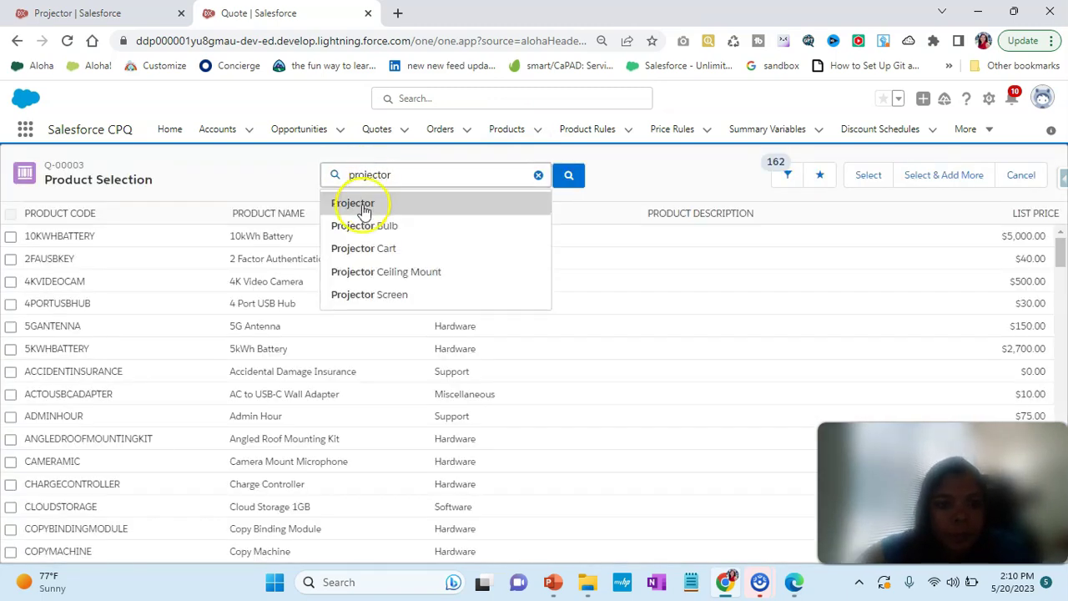
pyautogui.click(355, 205)
pyautogui.click(9, 239)
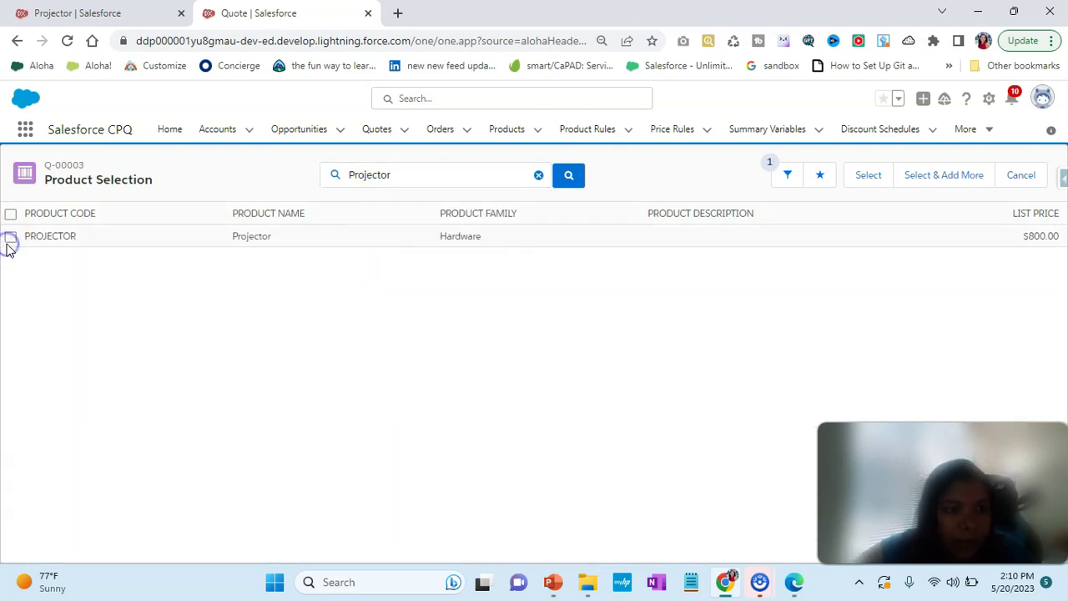
pyautogui.click(868, 177)
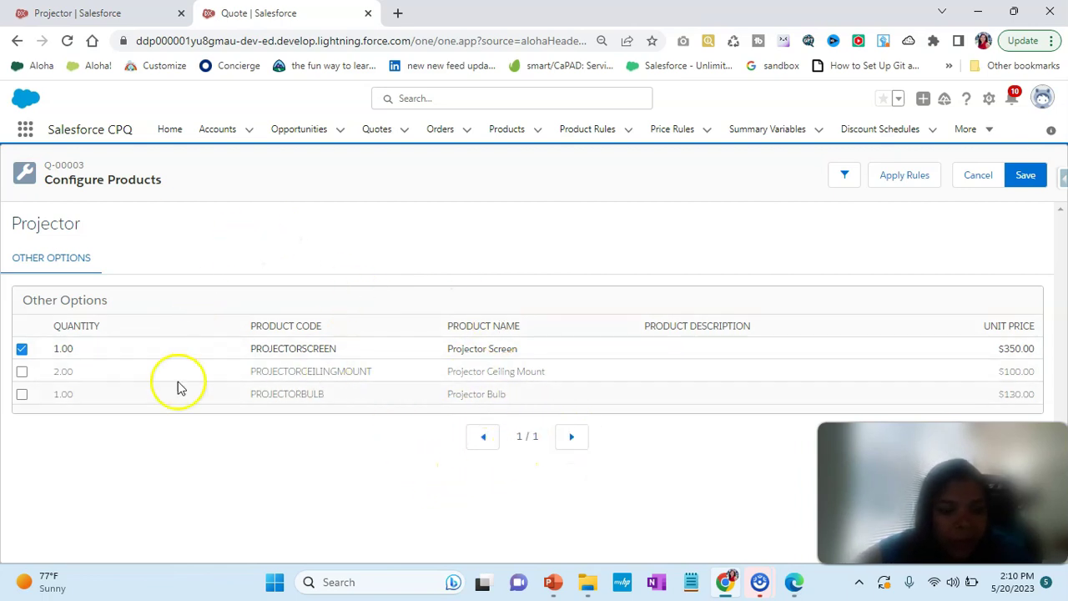
pyautogui.click(74, 12)
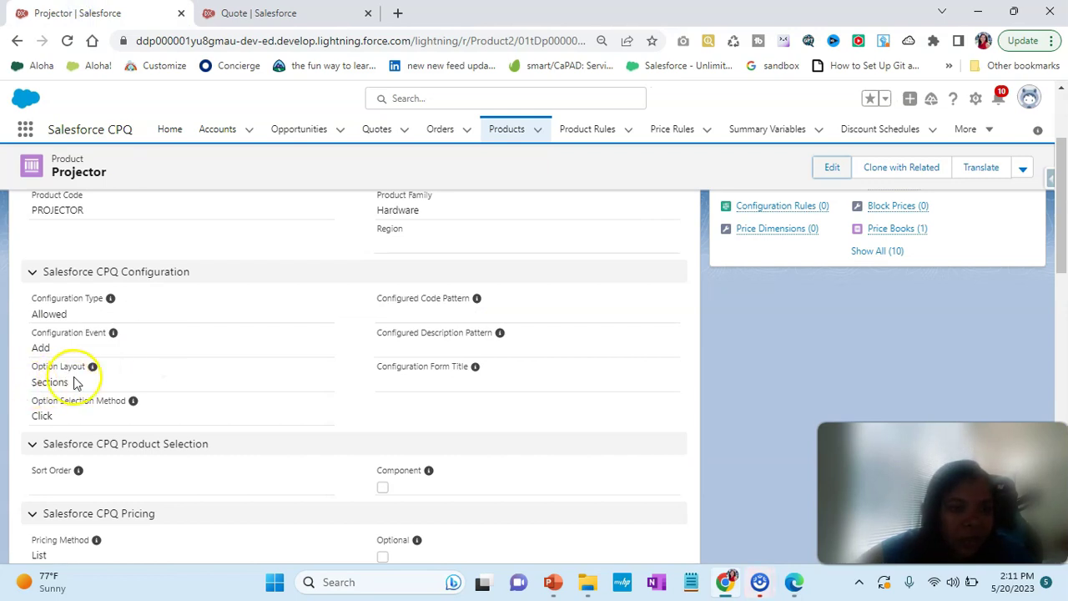
pyautogui.hotkey('ctrl', 'Tab')
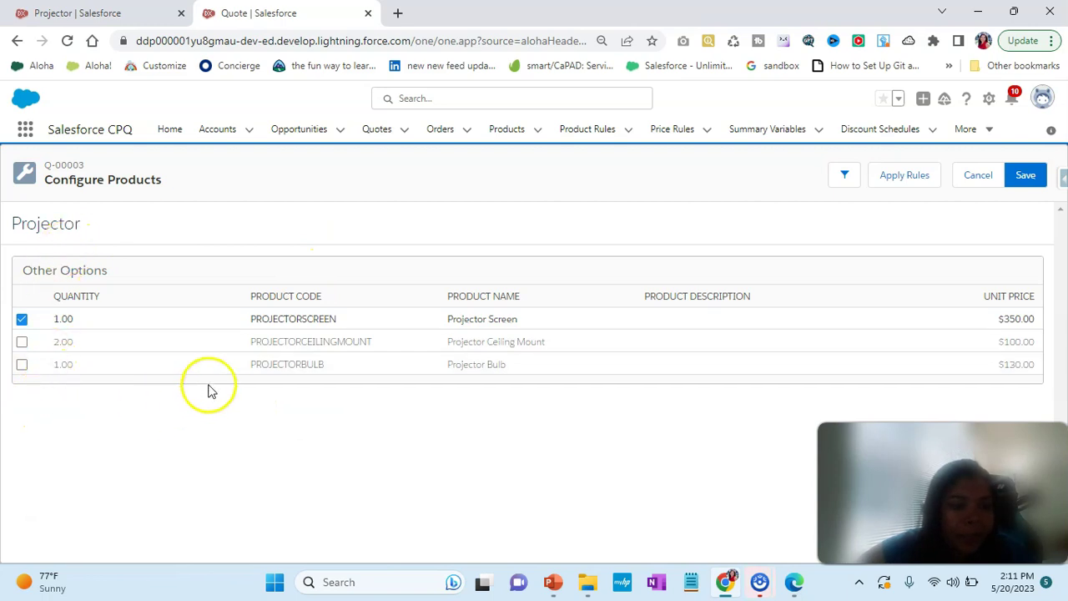
pyautogui.moveTo(119, 273); pyautogui.dragTo(4, 264)
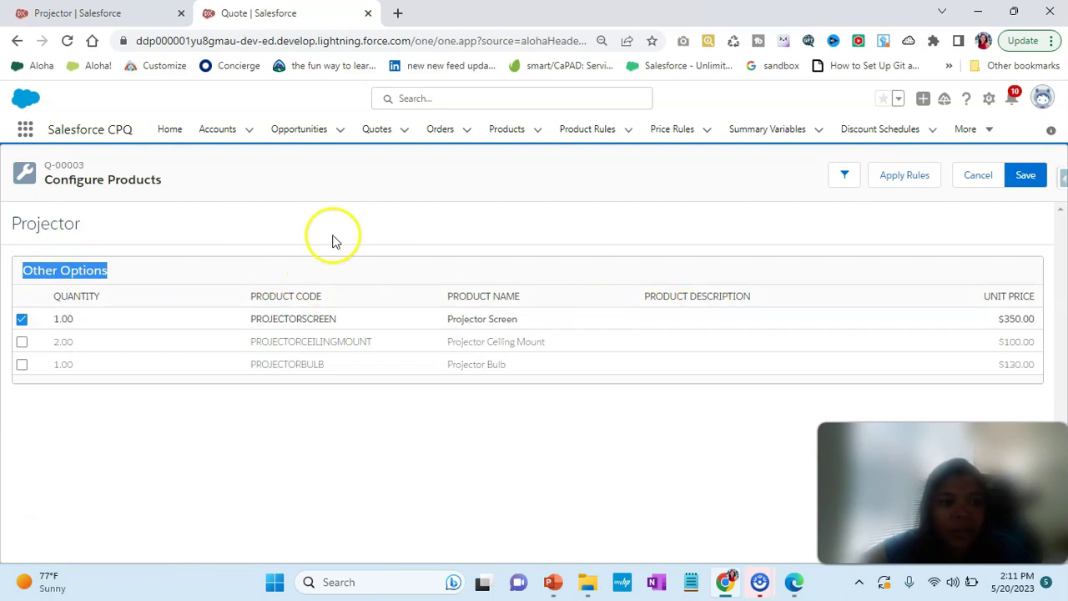
pyautogui.click(80, 12)
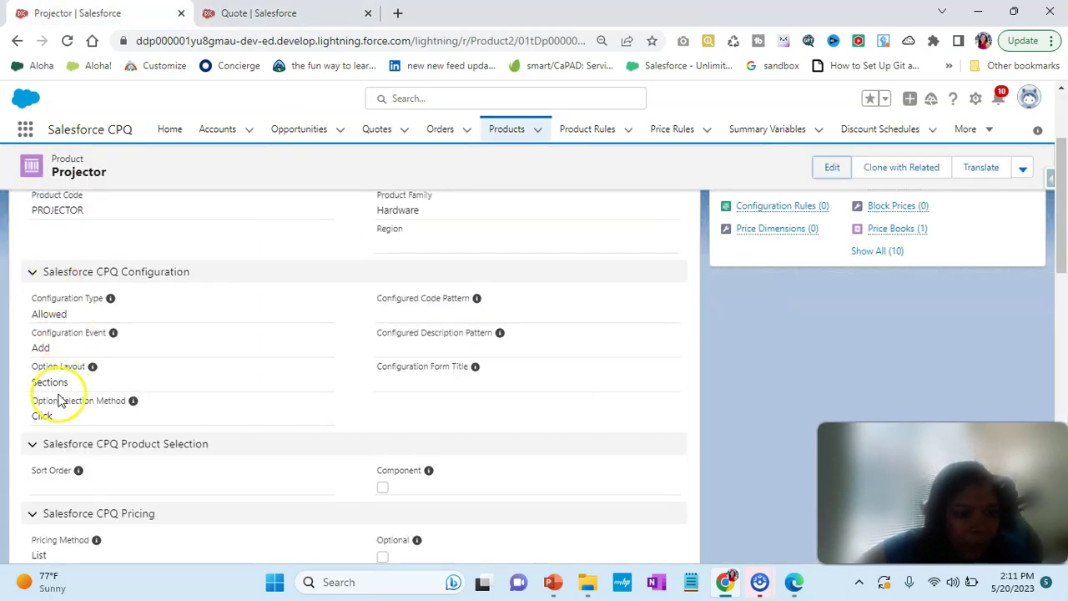